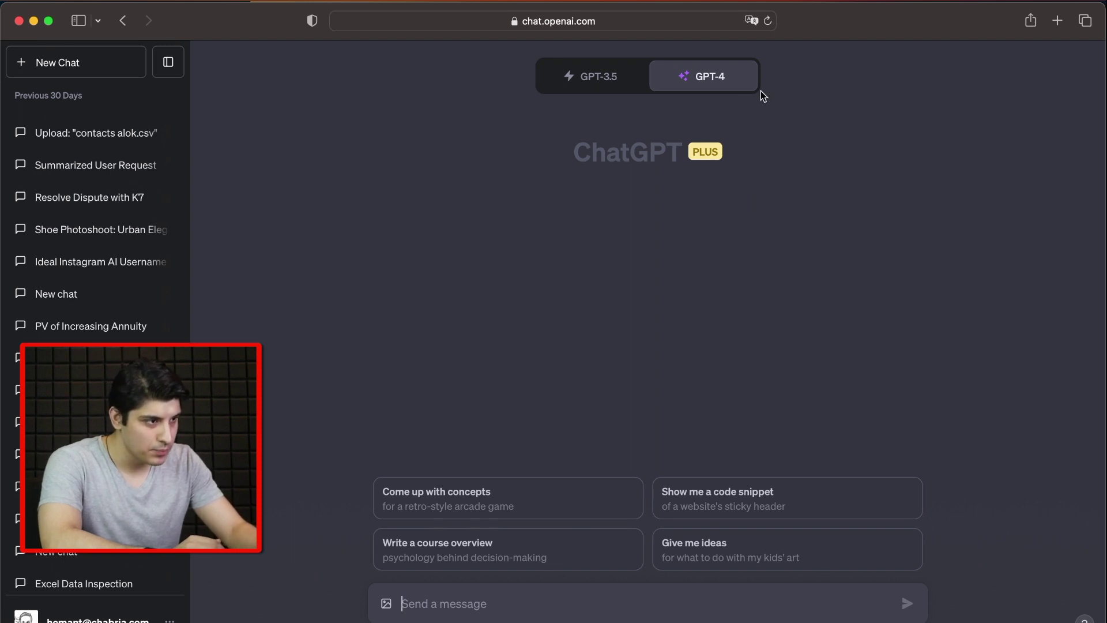
Step: Switch GPT-4 to DALL·E 3 and send the pasted neon-lit 90s hip-hop cat prompt
mouse_move(746, 87)
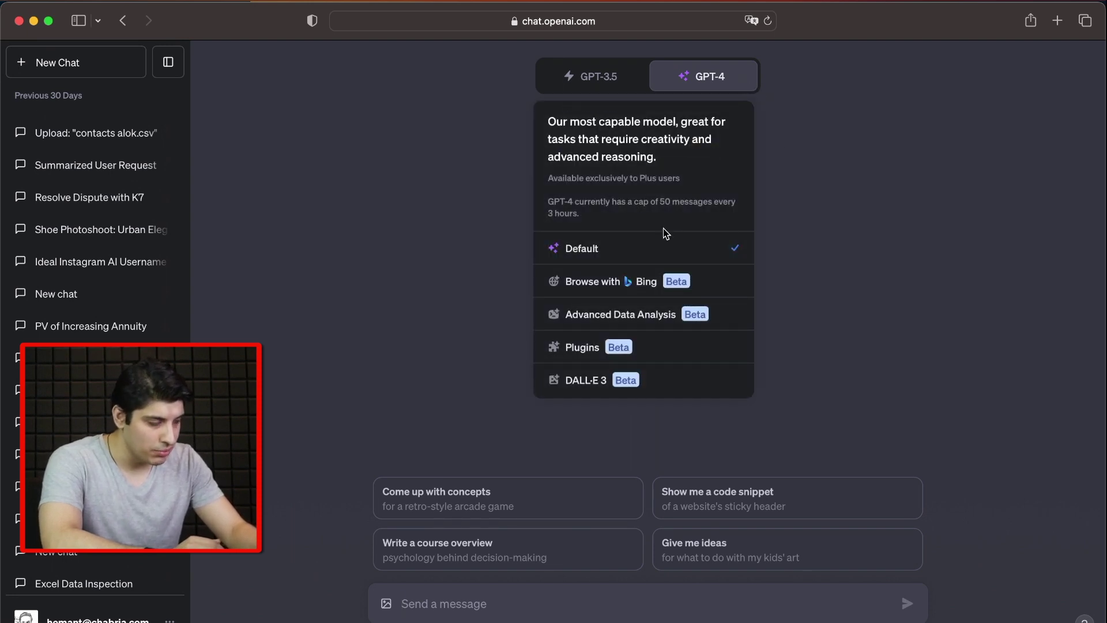
left_click(657, 381)
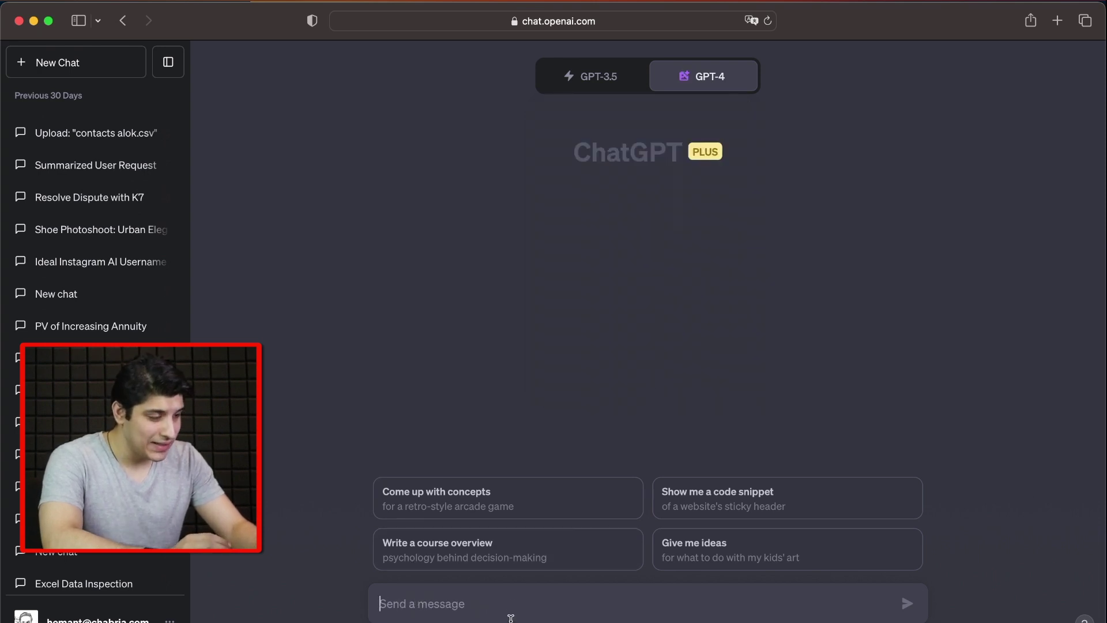
type("a cat wearing 90s hip-hop attire in a neon-lit cityscape")
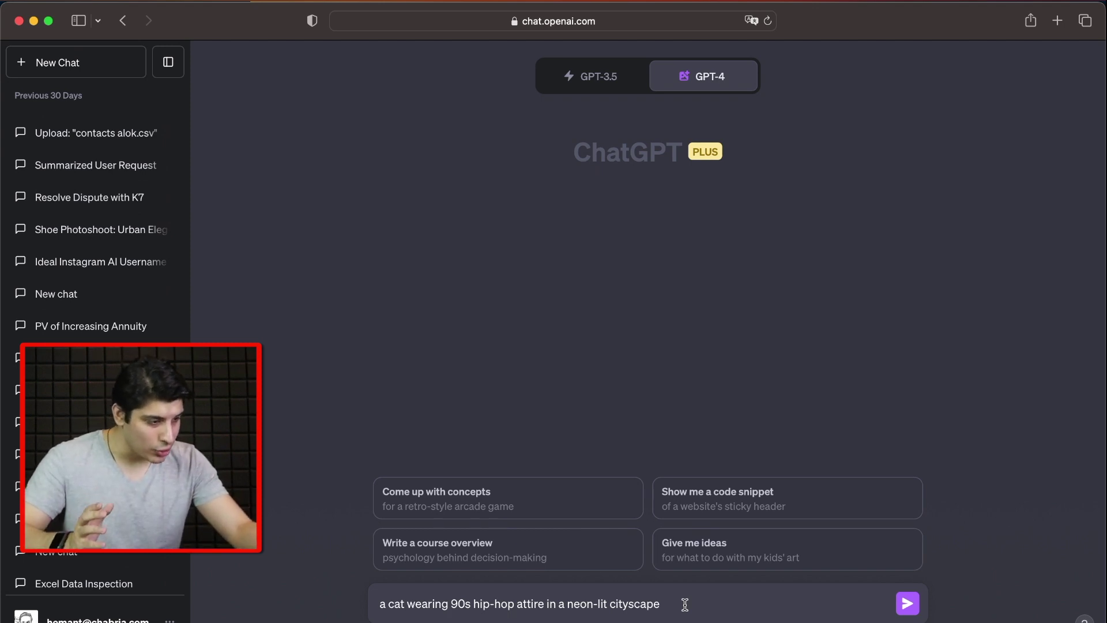
key("Return")
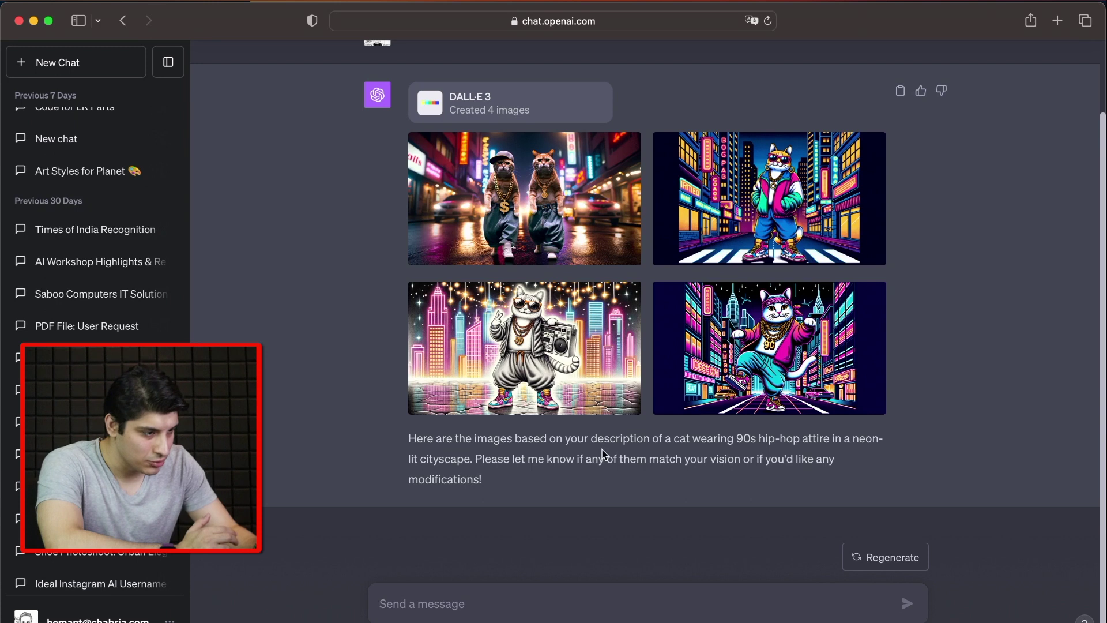
Step: Ask ChatGPT to 'Make variations for #1'
left_click(544, 613)
type("Make variations for #1")
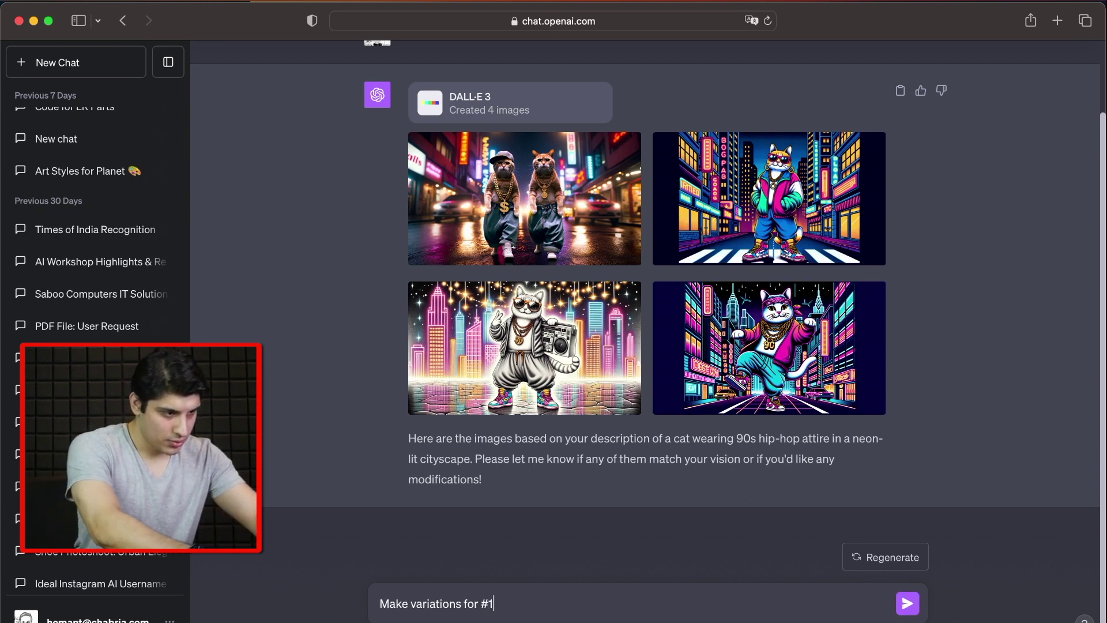
key("Return")
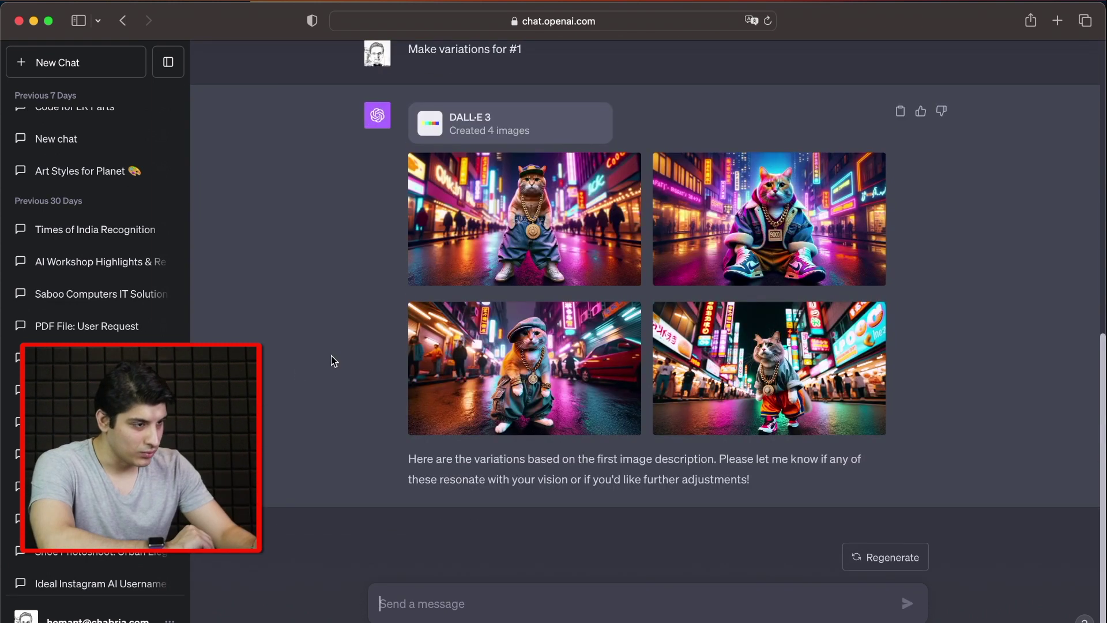
Step: Preview the fourth, second and third variations full size, then download the fourth
mouse_move(602, 233)
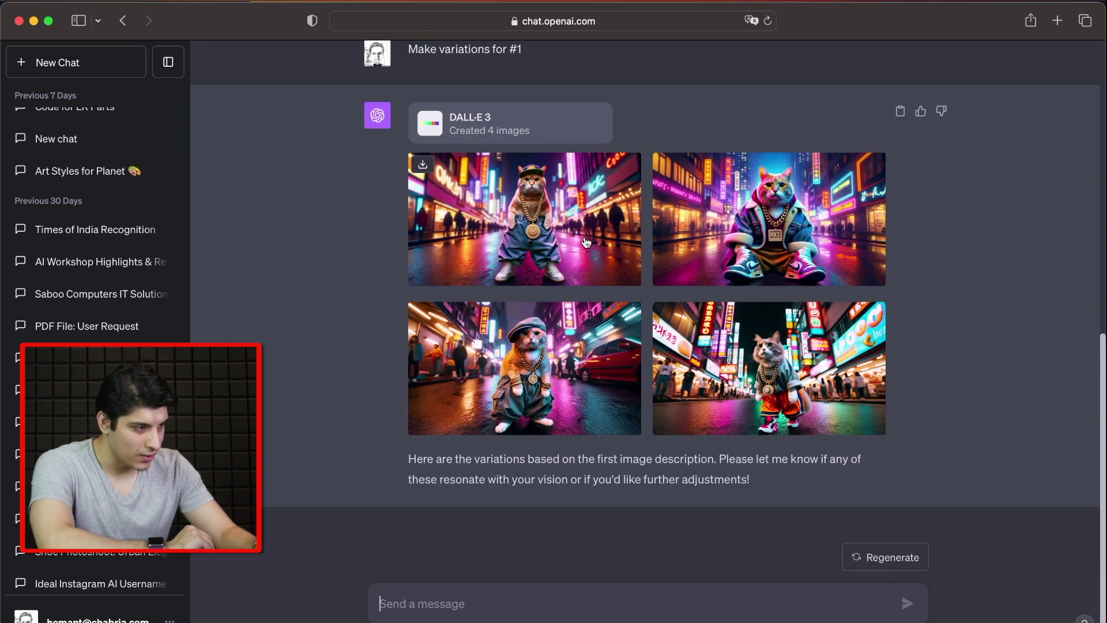
left_click(798, 418)
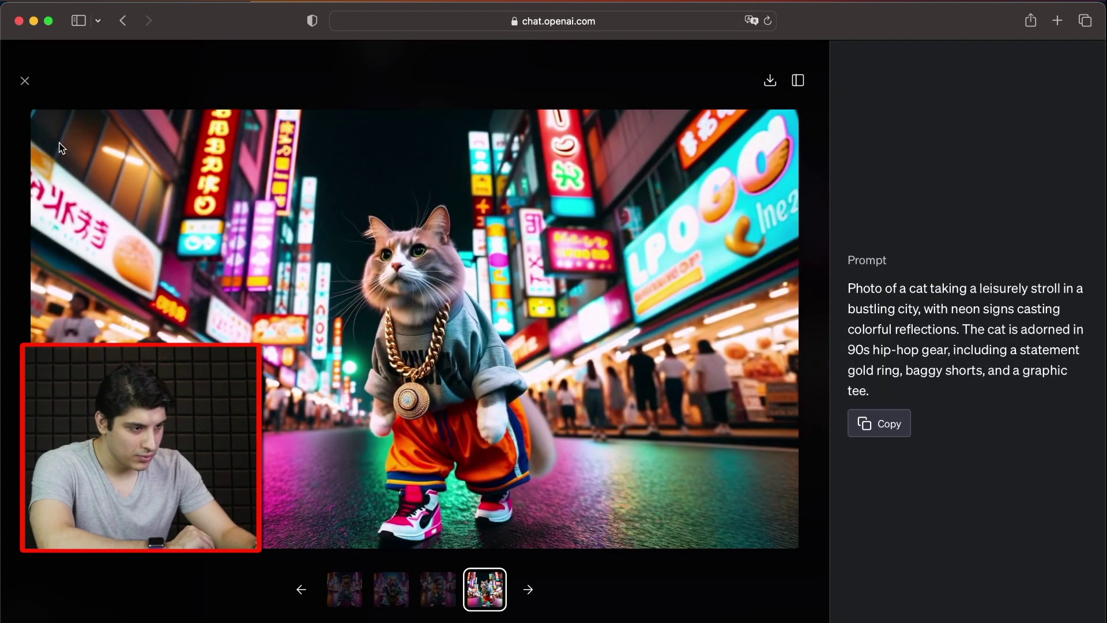
left_click(22, 83)
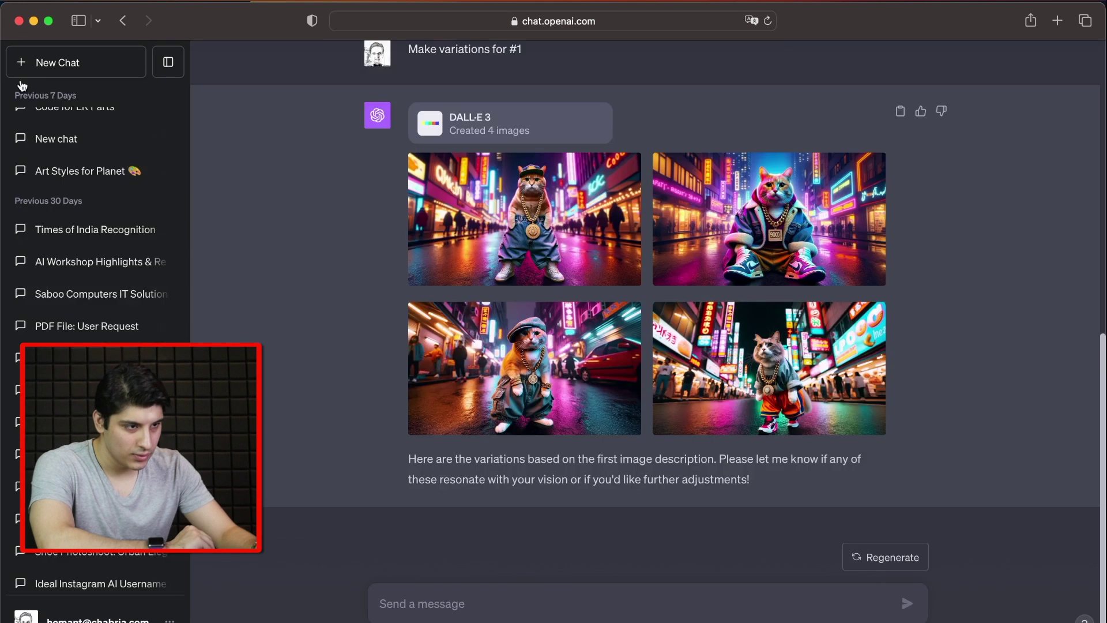
left_click(797, 213)
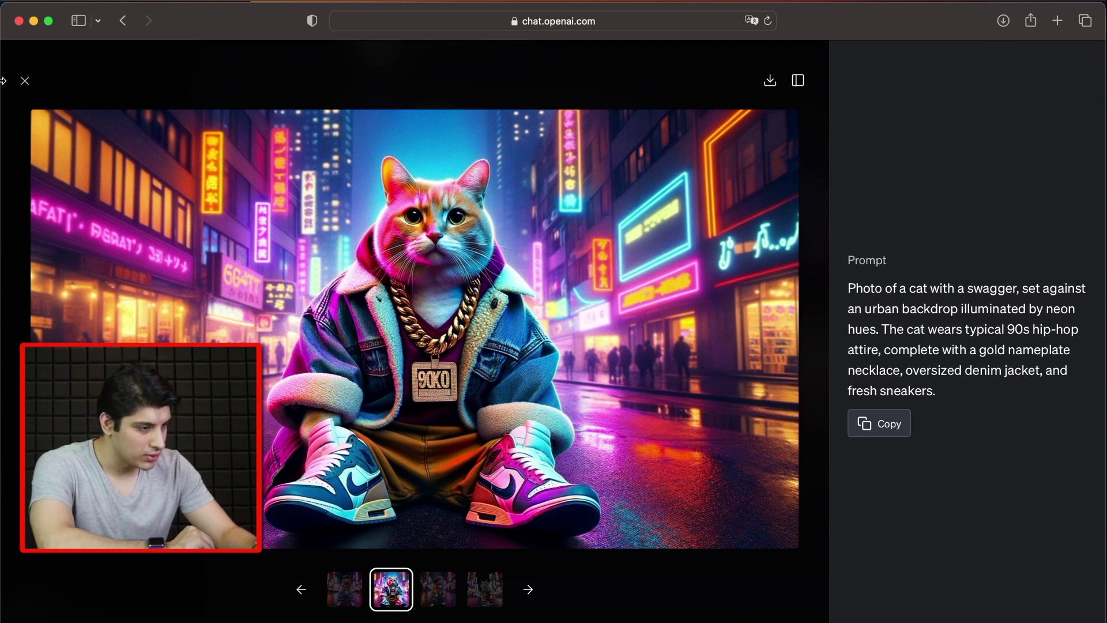
left_click(23, 83)
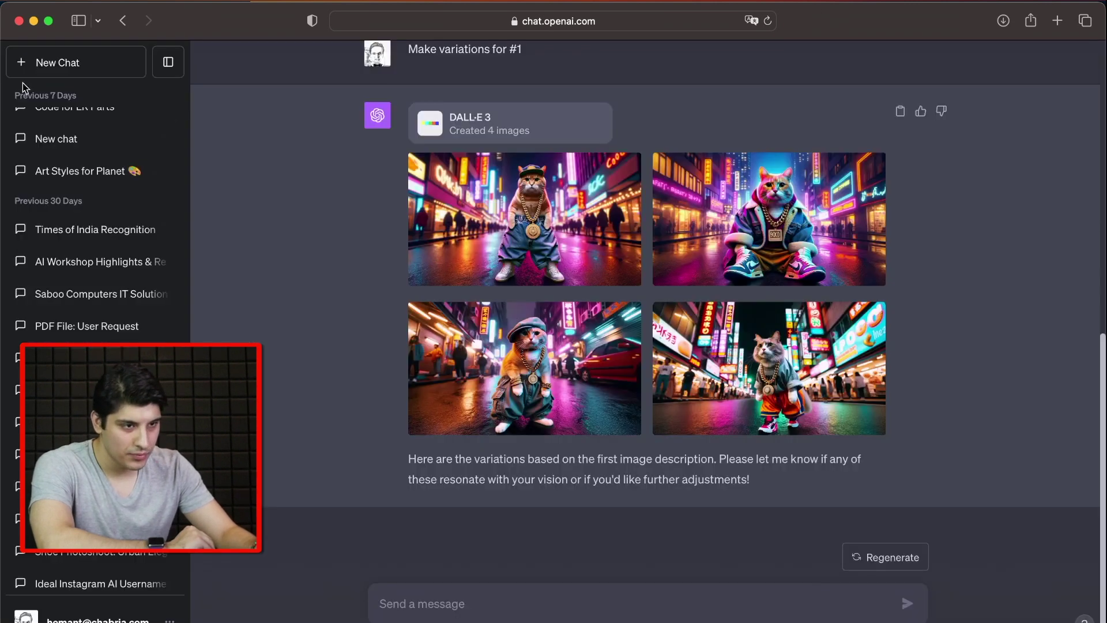
left_click(582, 390)
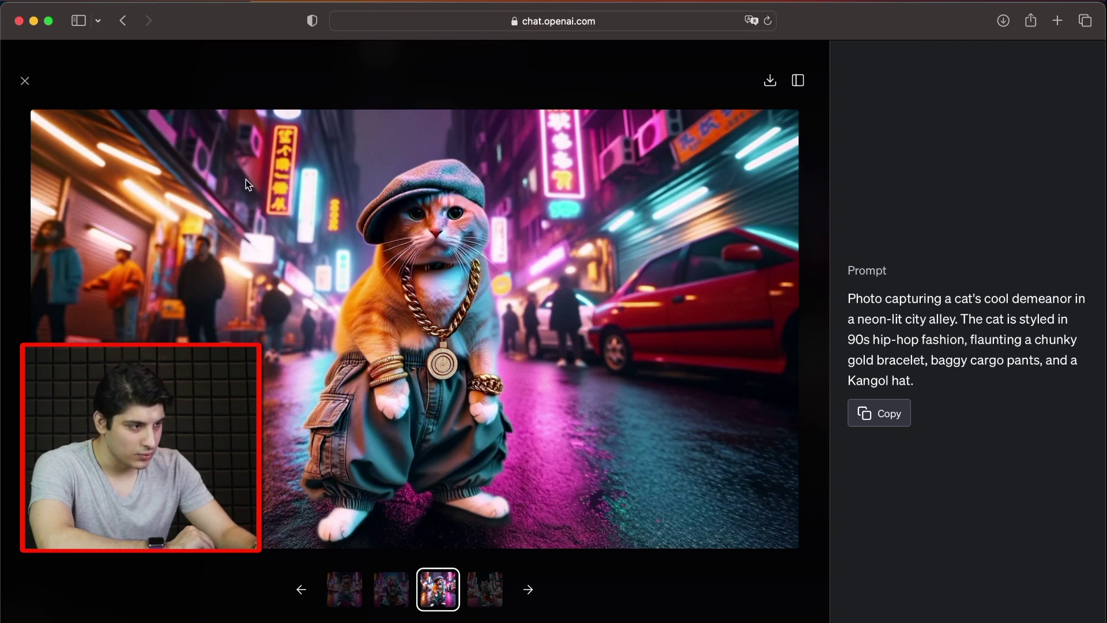
left_click(25, 84)
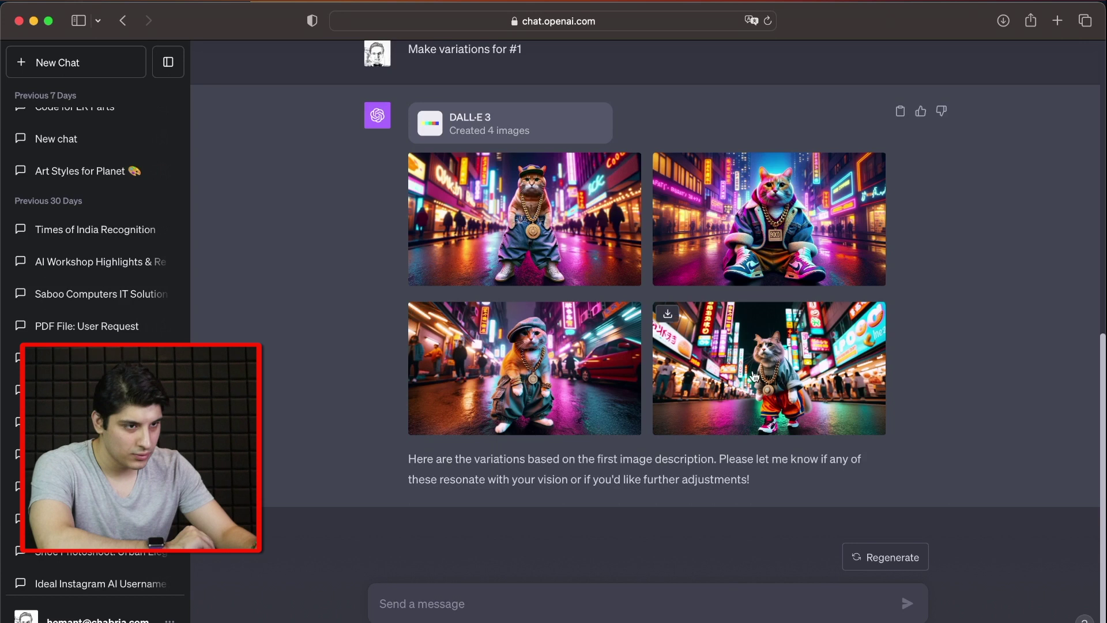
left_click(784, 370)
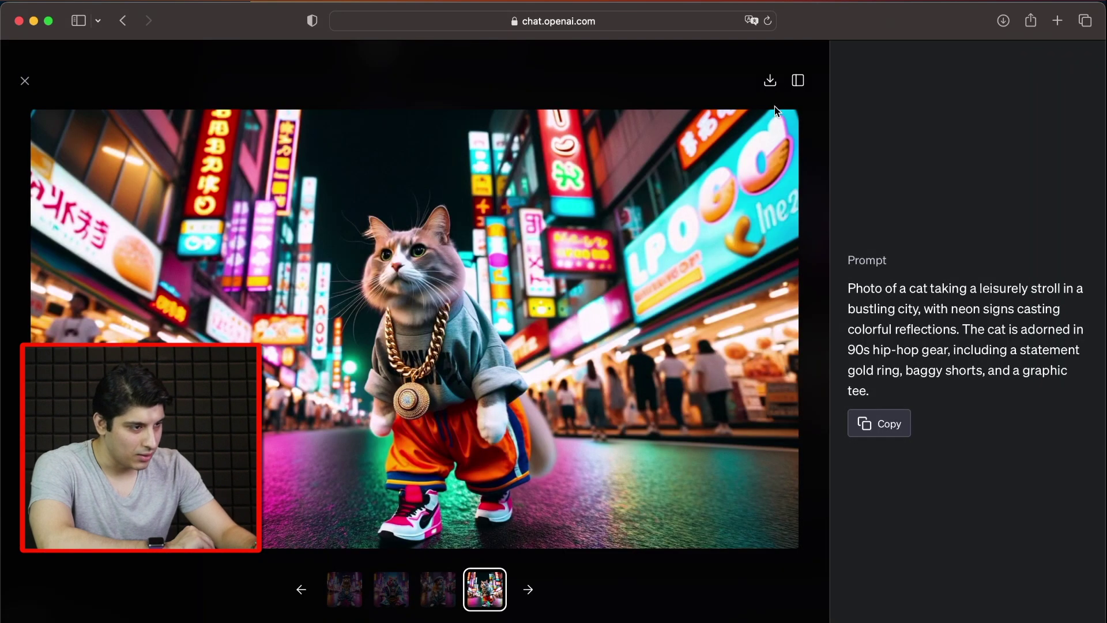
left_click(770, 83)
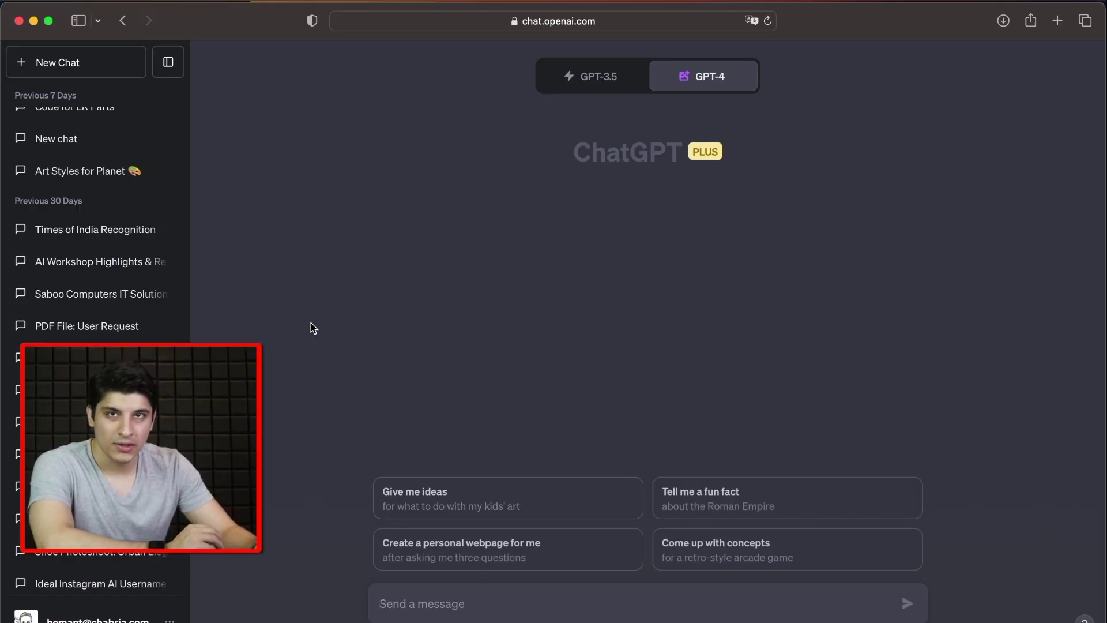
Step: Switch GPT-4 to Default and attach the downloaded cat image from Downloads
mouse_move(731, 92)
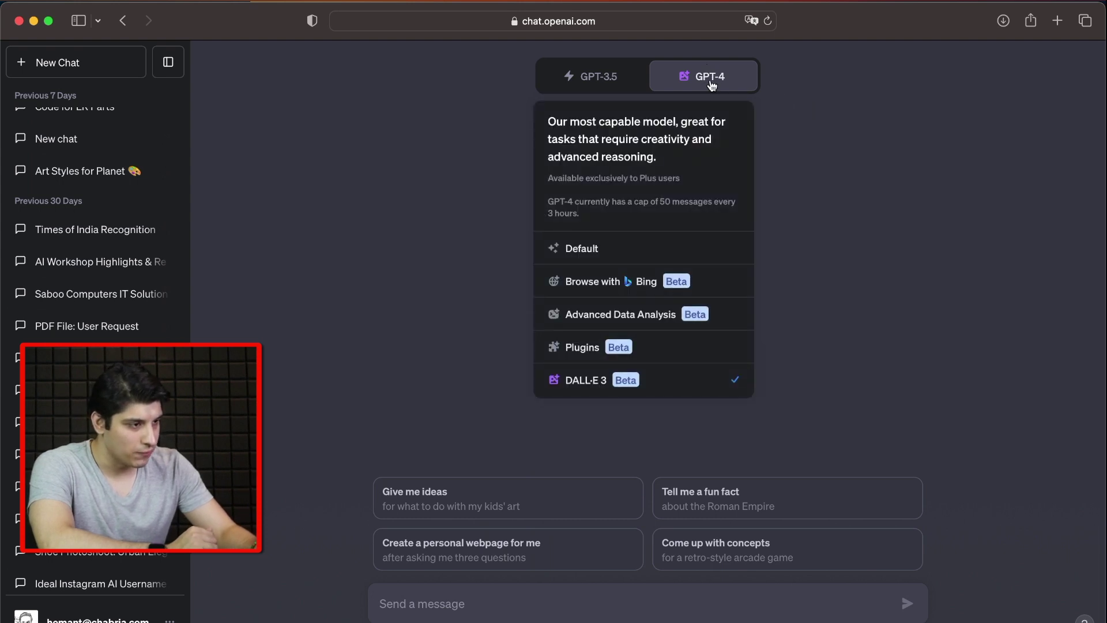
left_click(619, 254)
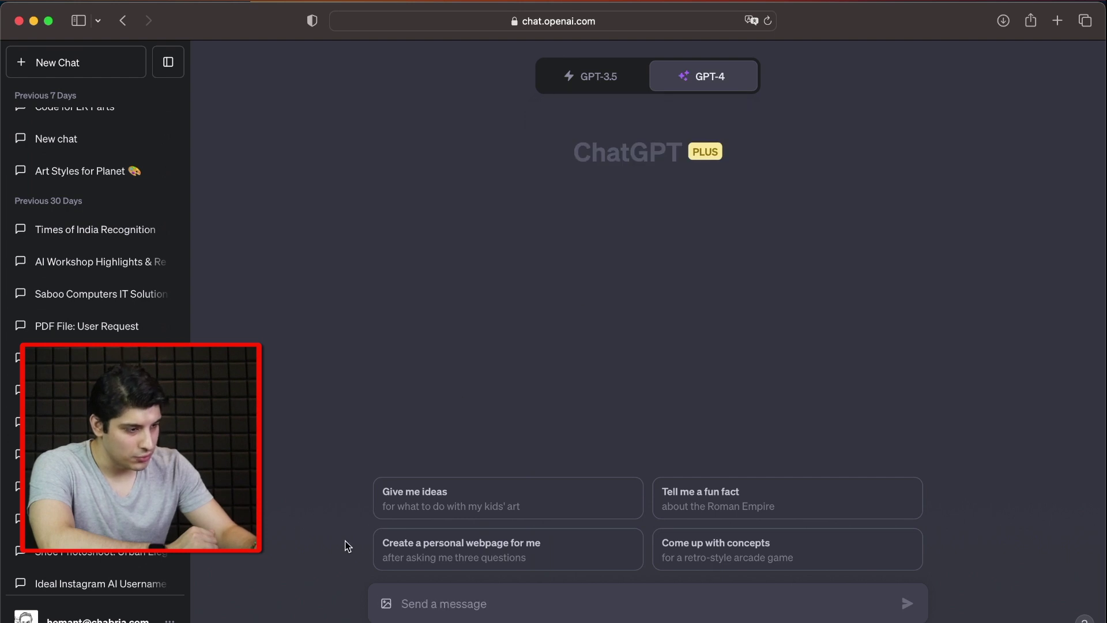
left_click(387, 604)
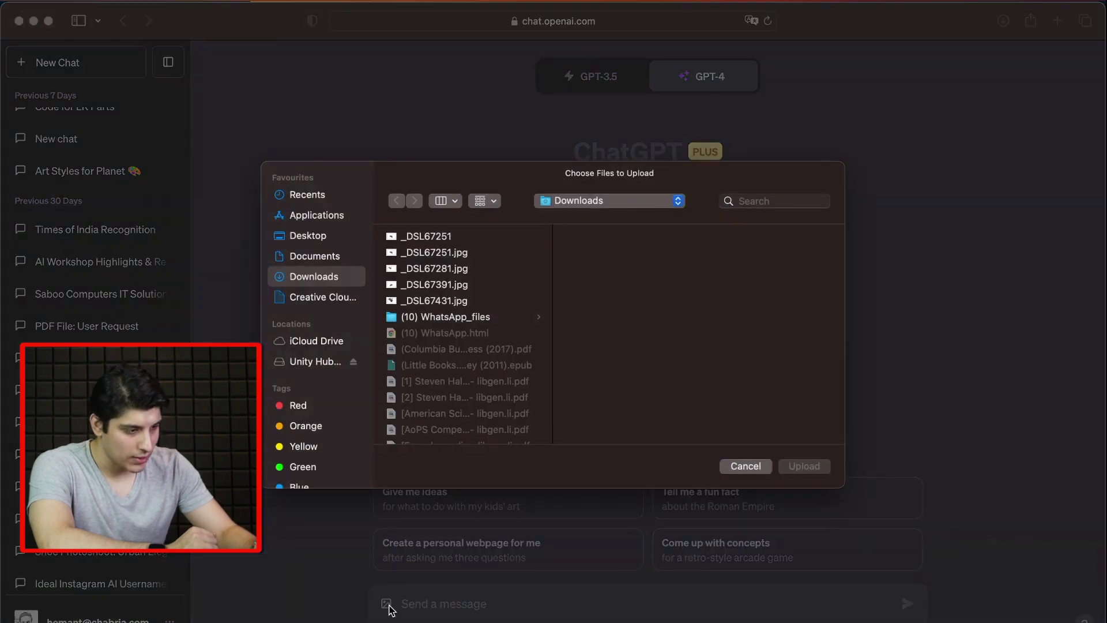
left_click(796, 605)
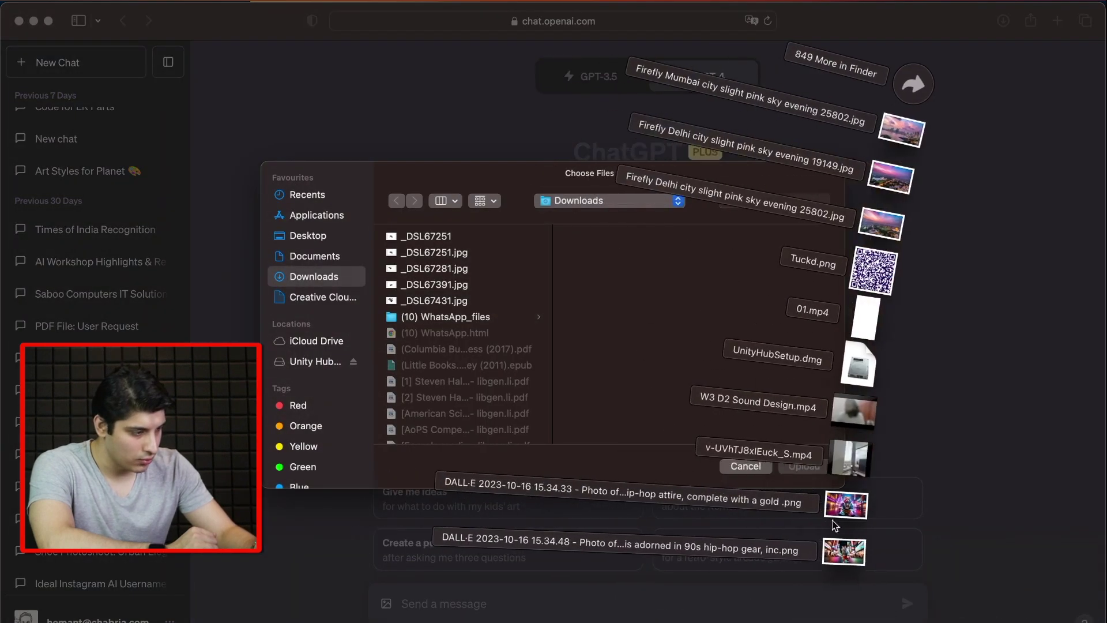
left_click_drag(843, 514, 704, 392)
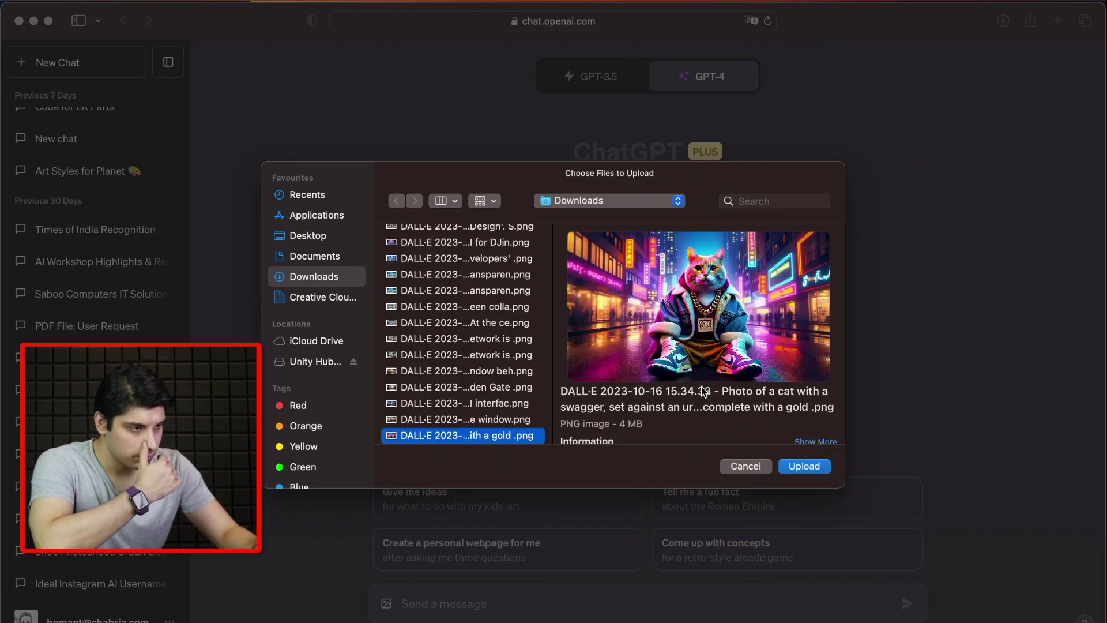
left_click(785, 466)
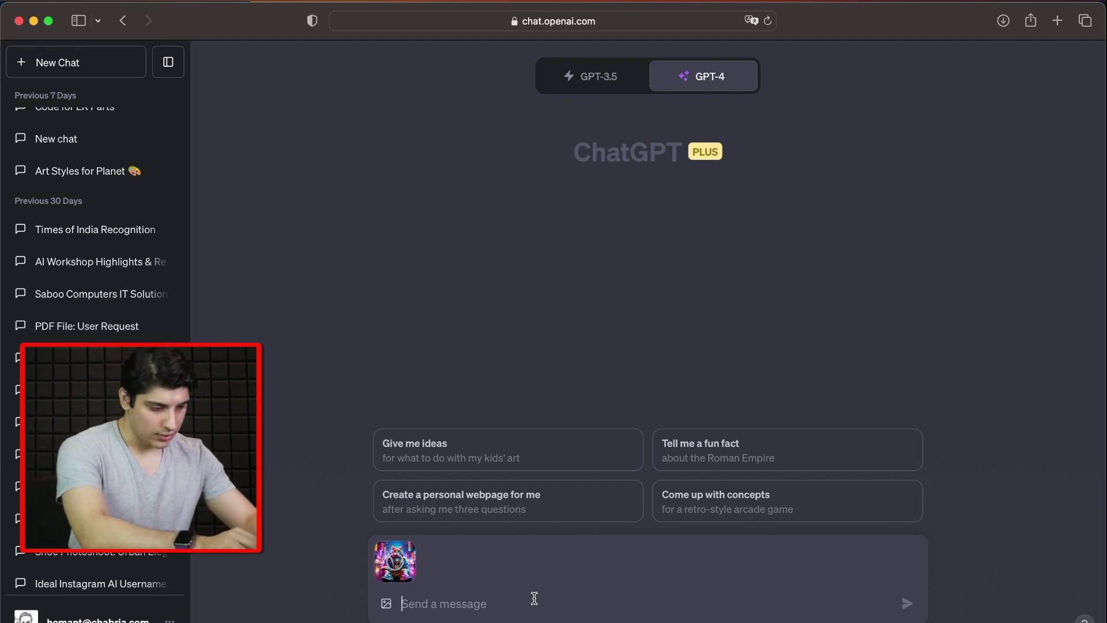
Step: Ask 'What can you tell me about this image?', then paste a modern minimalist theme request
type("Wha")
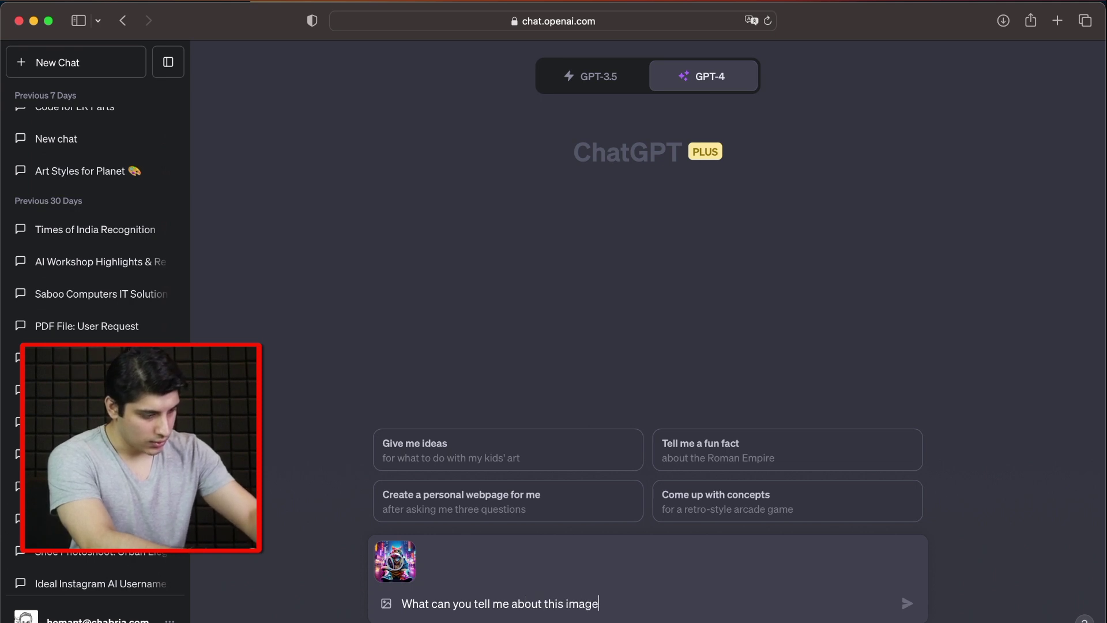
type("?")
key("Return")
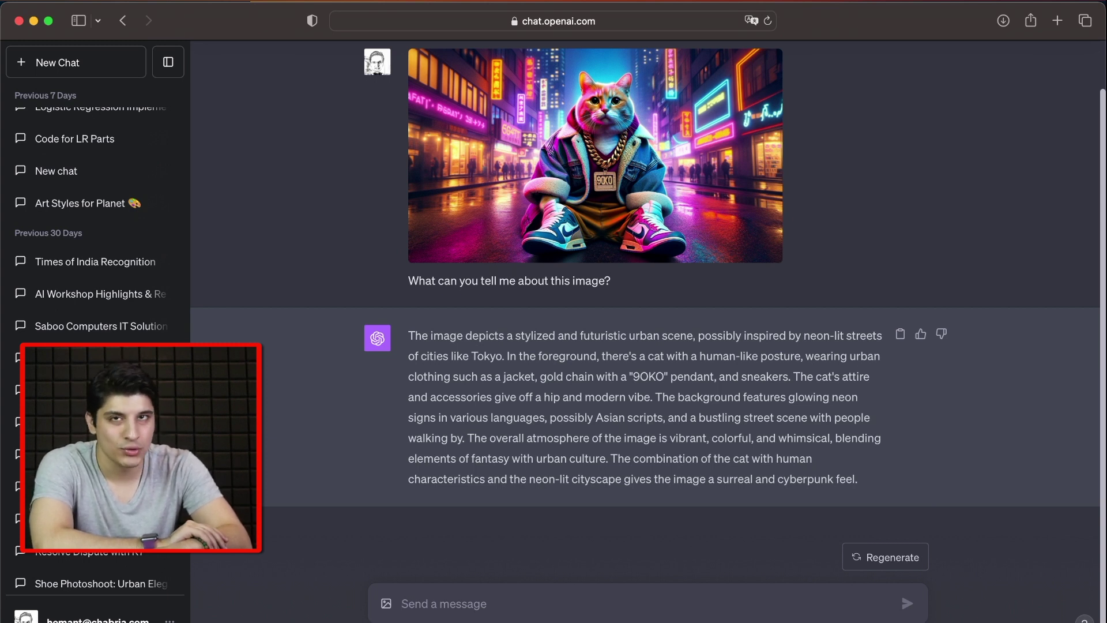
left_click(543, 604)
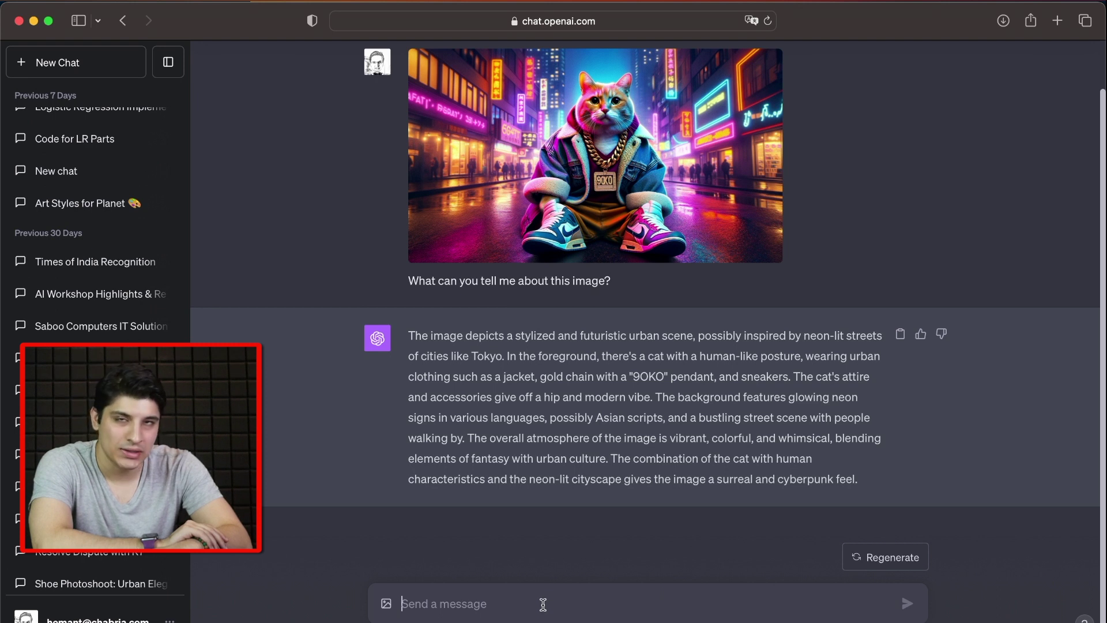
type("Make the theme more modern, with a minimalist approach")
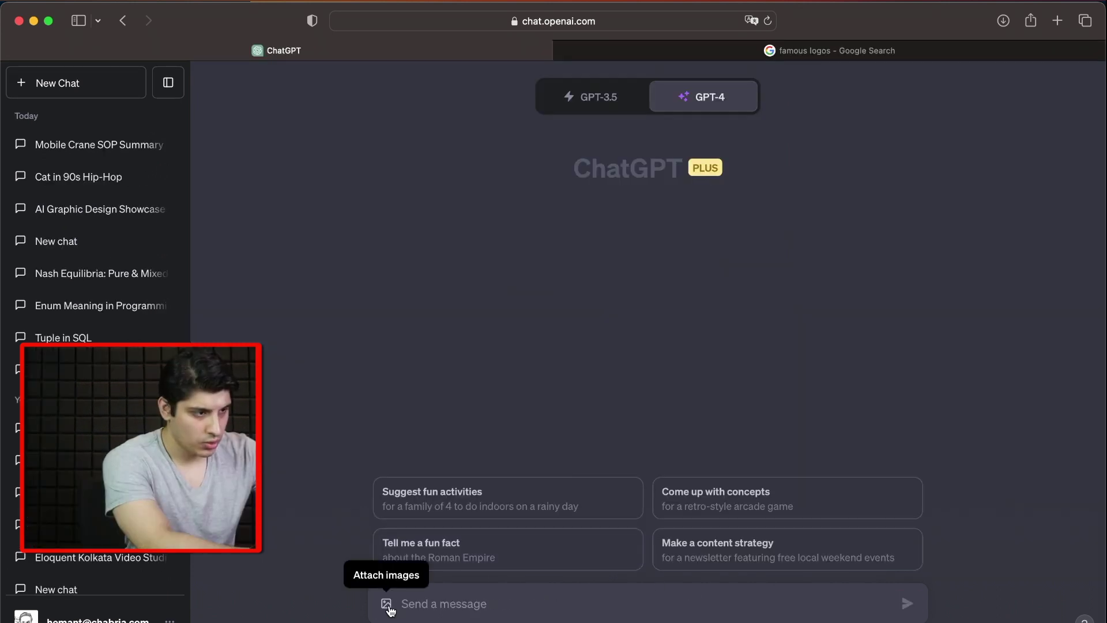
Step: Upload dominos.jpeg and send 'Critique this logo for me'
left_click(387, 604)
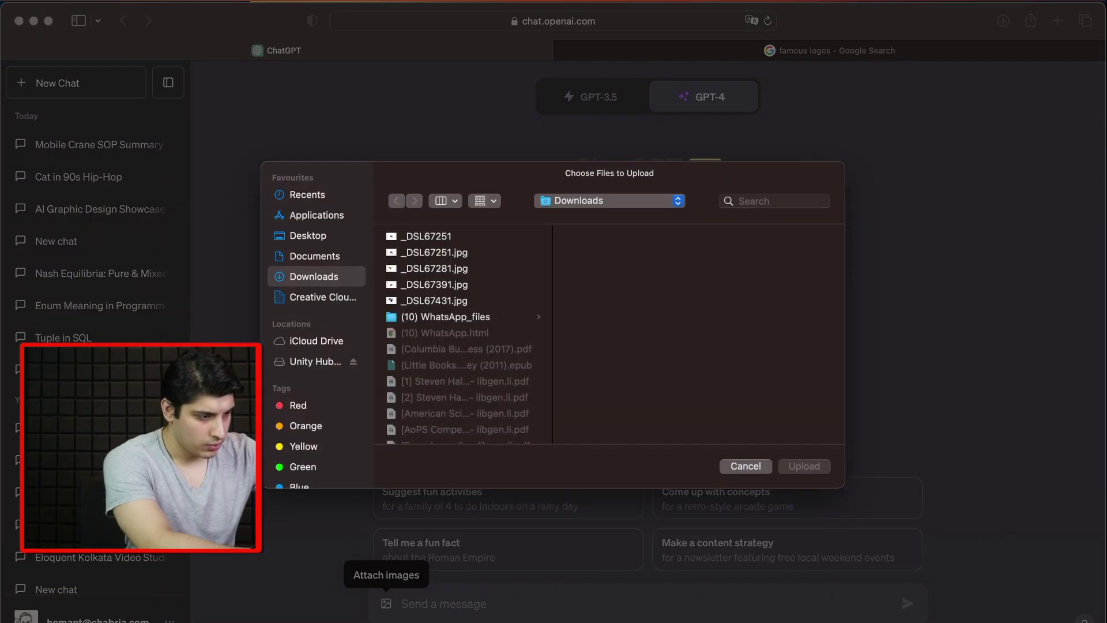
left_click(827, 607)
left_click_drag(850, 600, 756, 419)
left_click(803, 466)
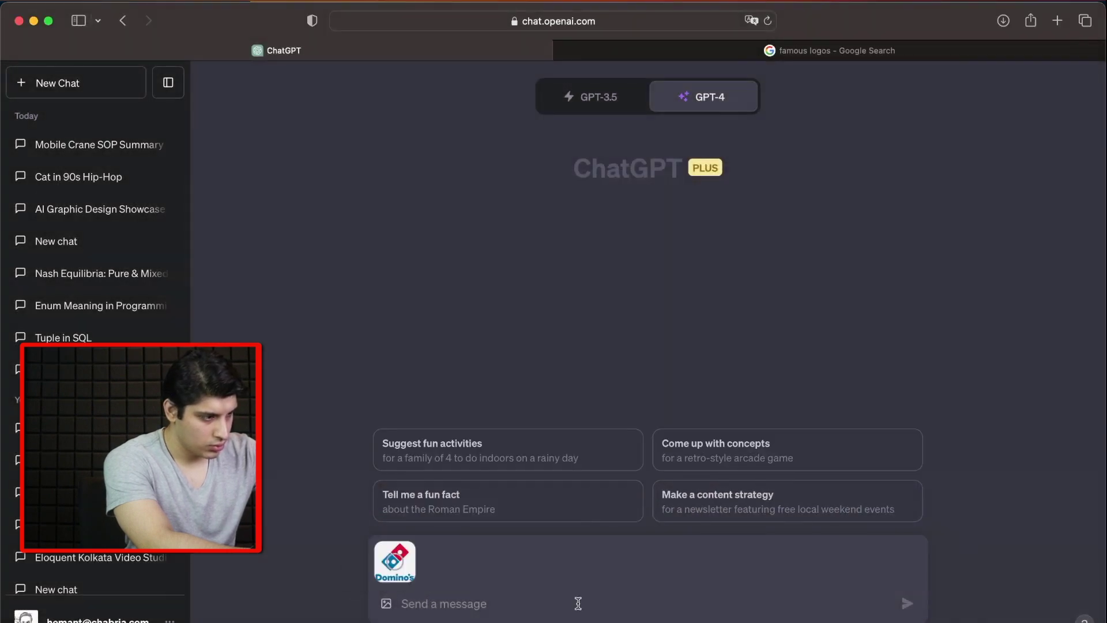
type("C")
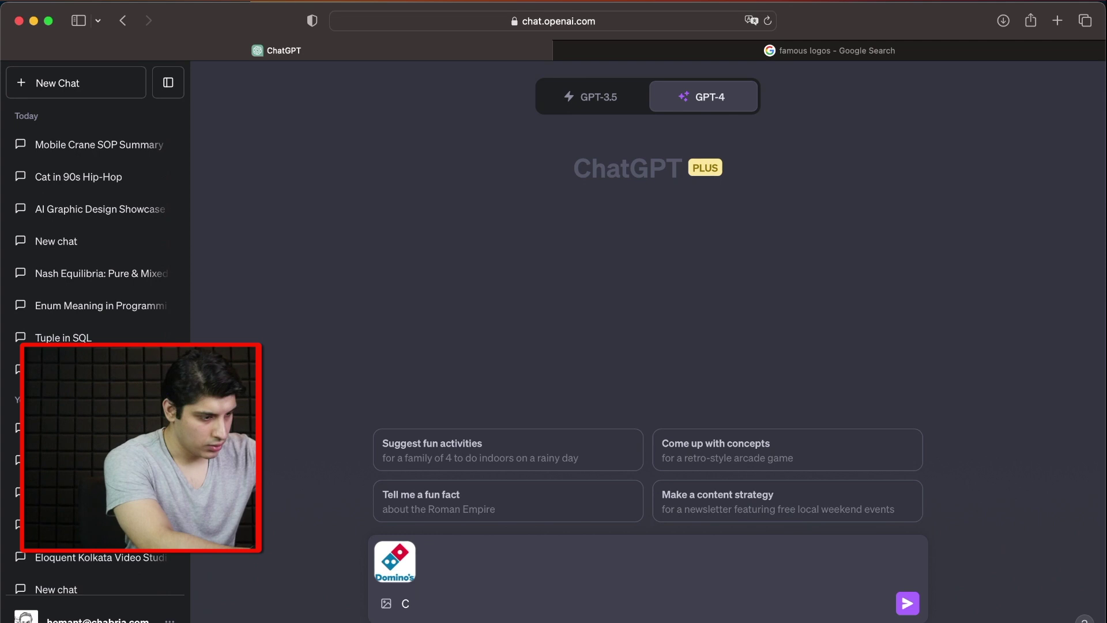
type("ritique this logo for me")
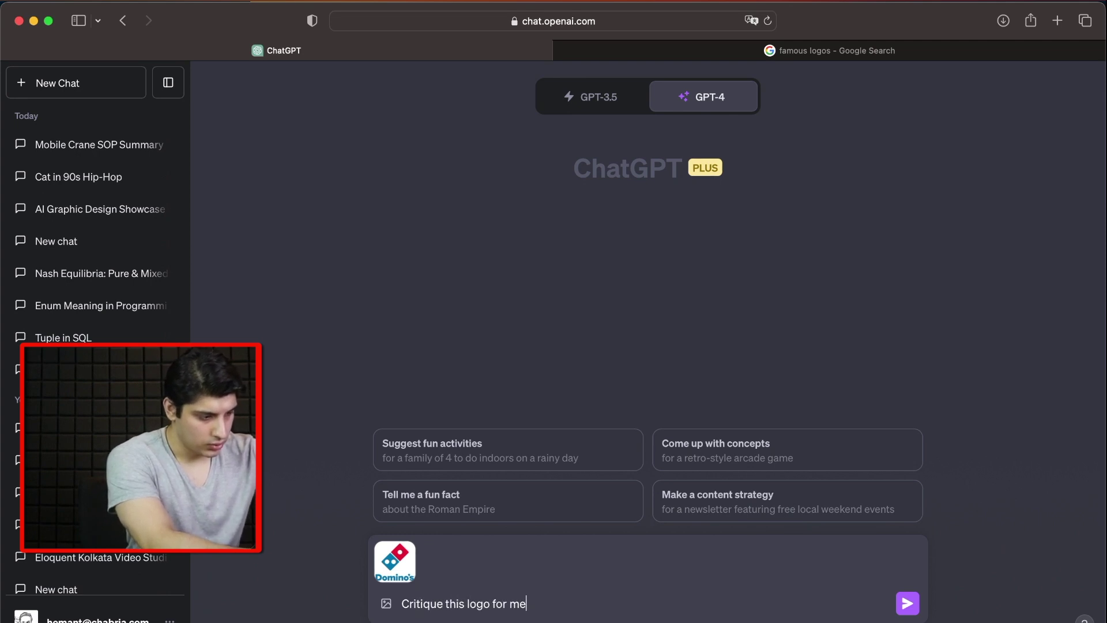
key("Return")
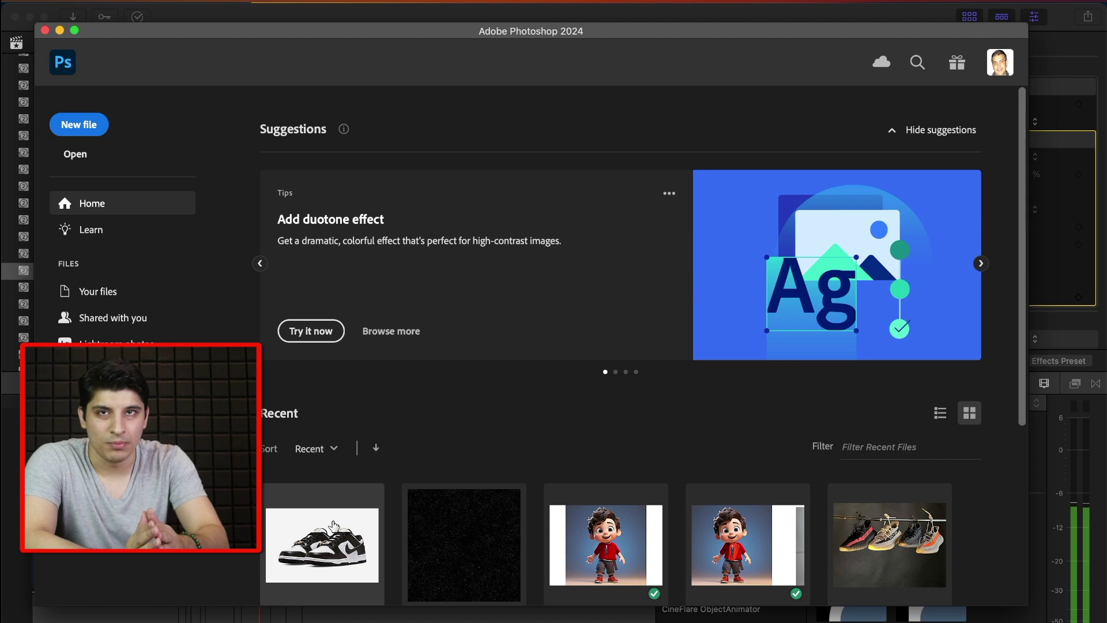
Step: Open the sneaker photo, select the background, and generative-fill it with 'Mountain'
left_click(333, 525)
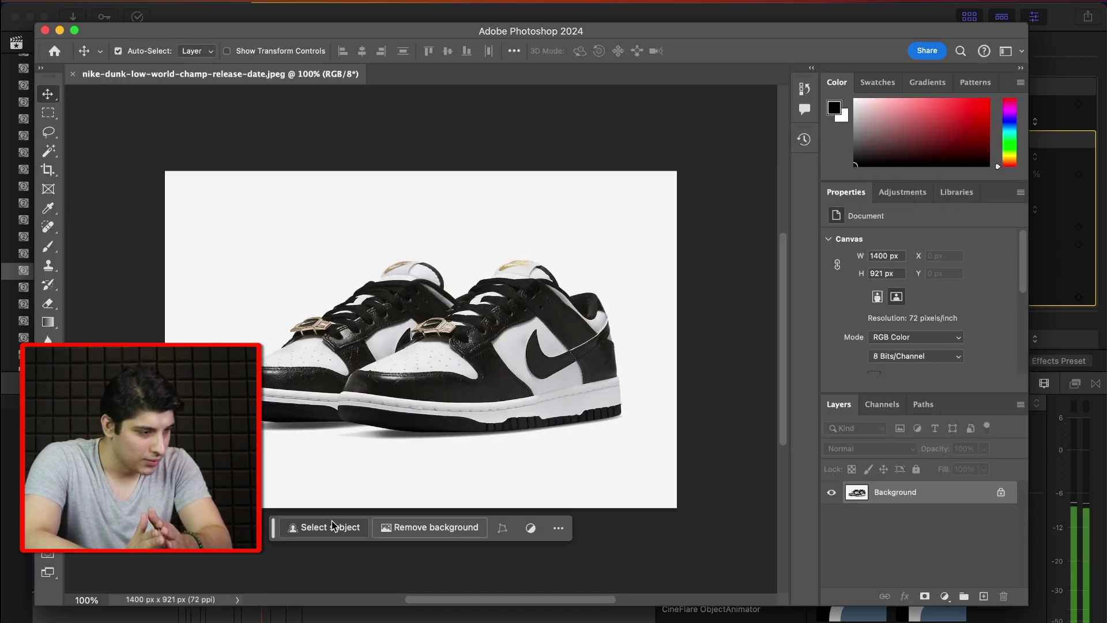
left_click(355, 531)
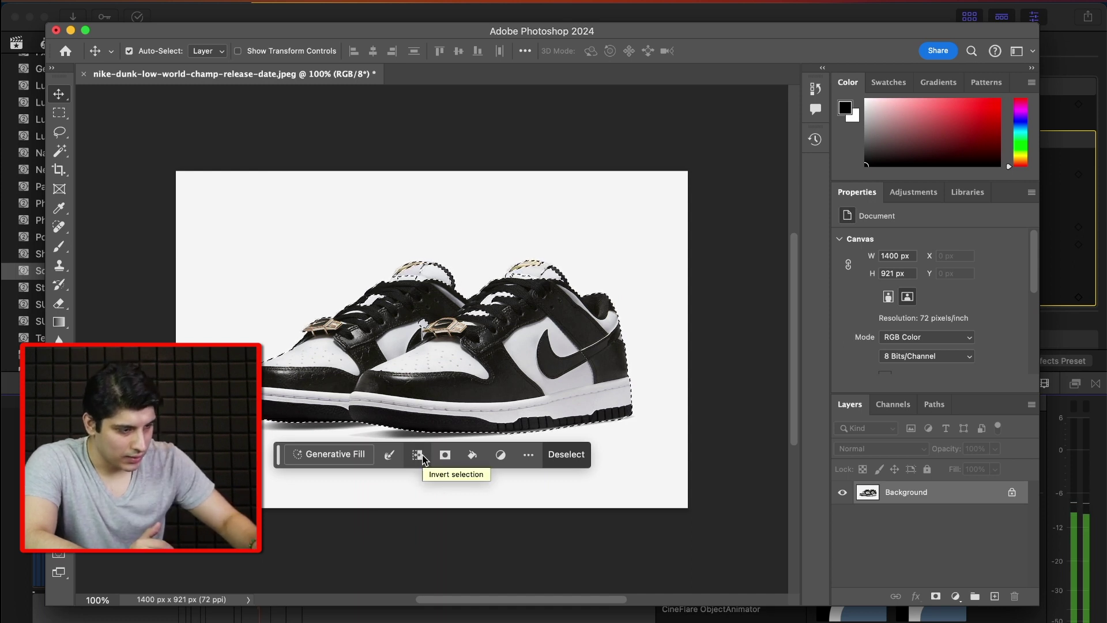
left_click(421, 456)
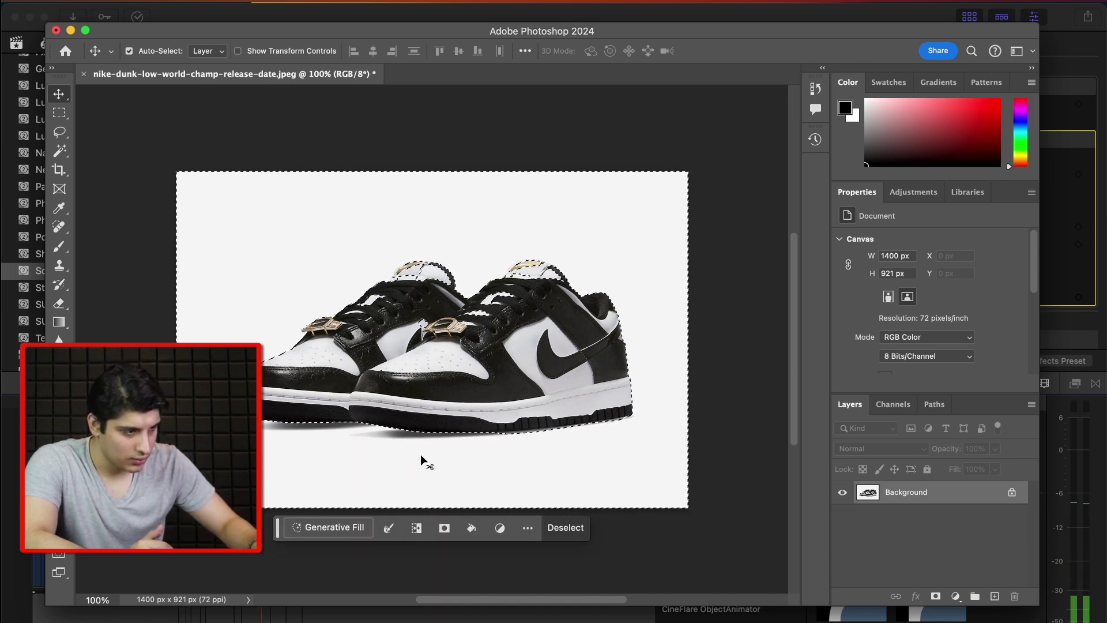
left_click(332, 529)
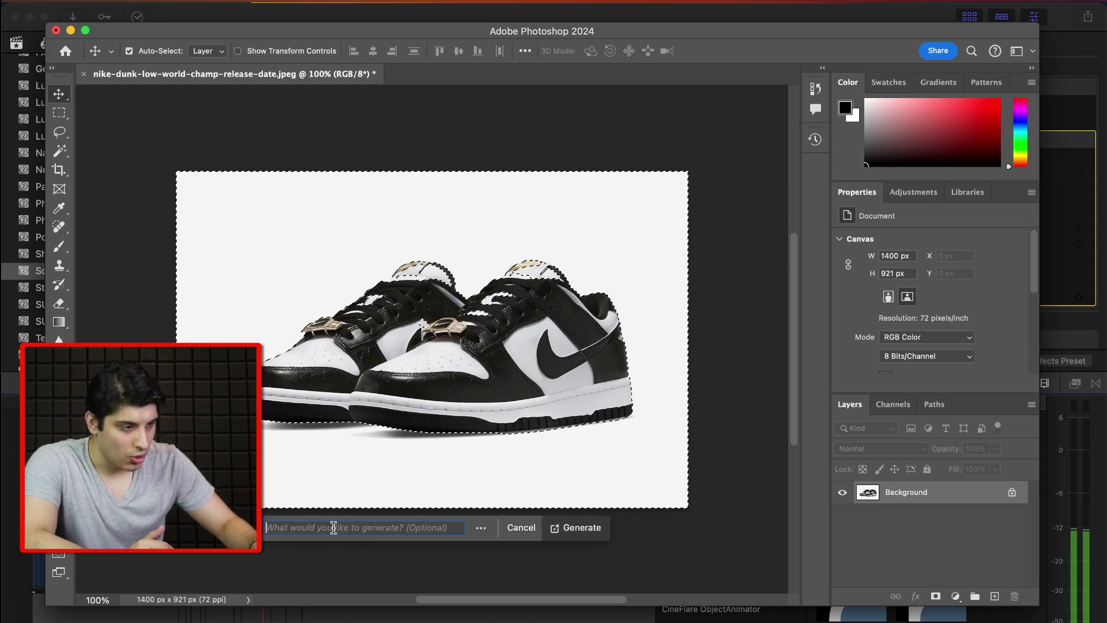
type("Mountain")
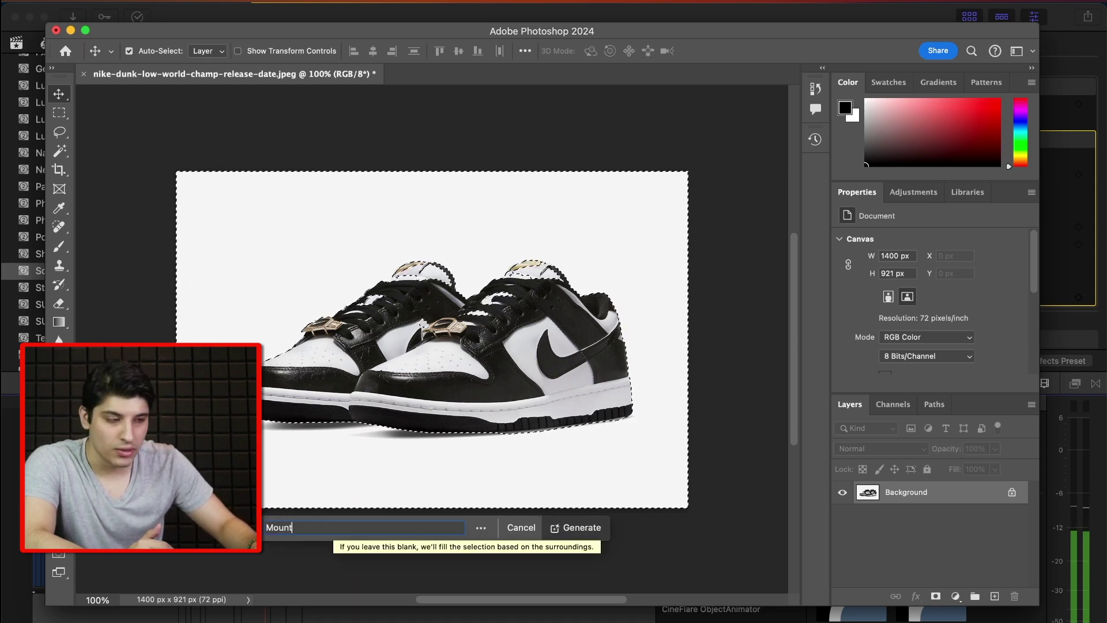
left_click(579, 527)
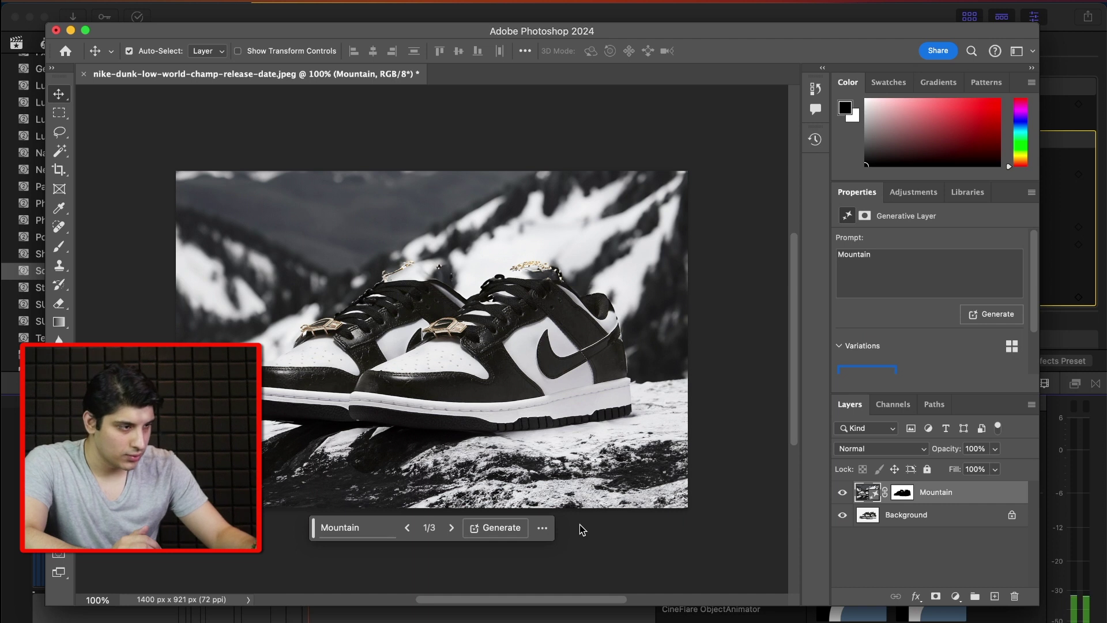
Step: Browse the Mountain variations, revert to the white background, then remove the background
left_click(451, 527)
left_click(451, 527)
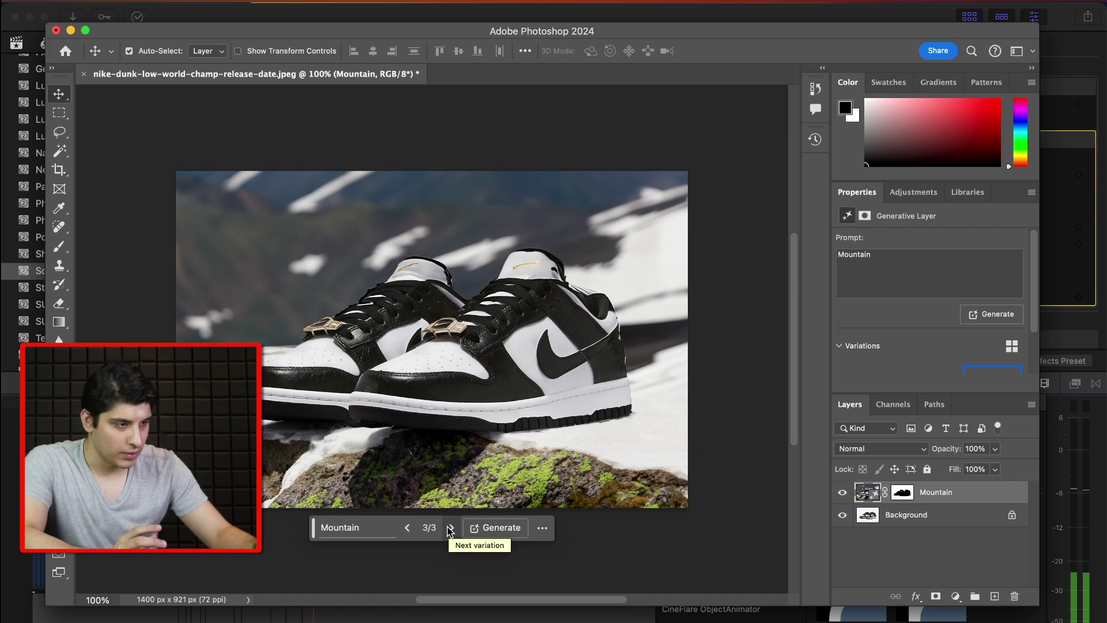
left_click(407, 527)
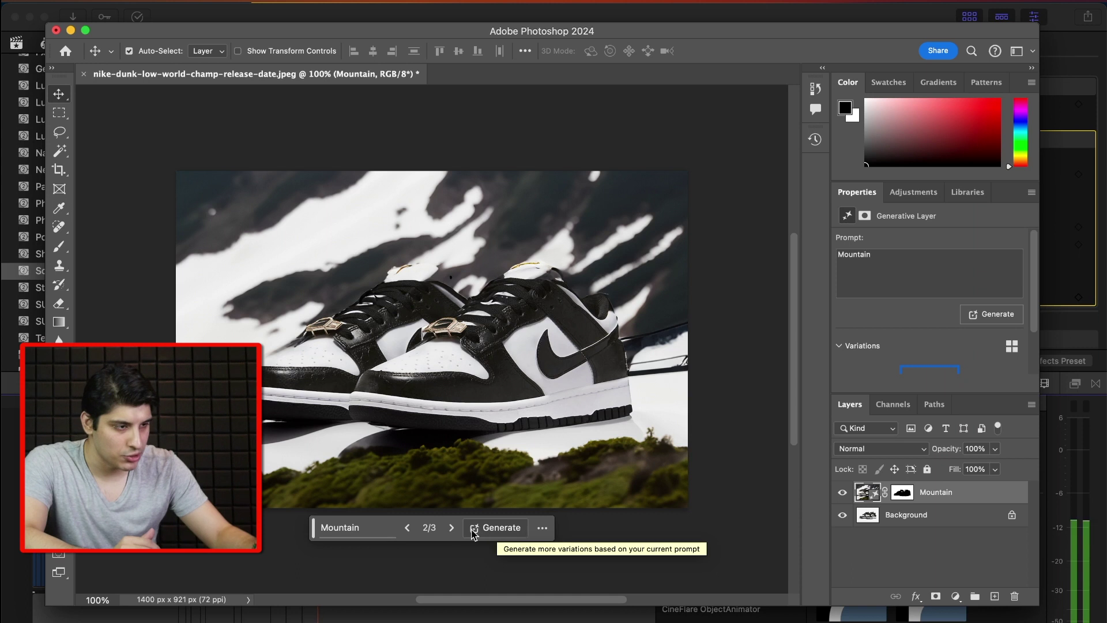
left_click(542, 528)
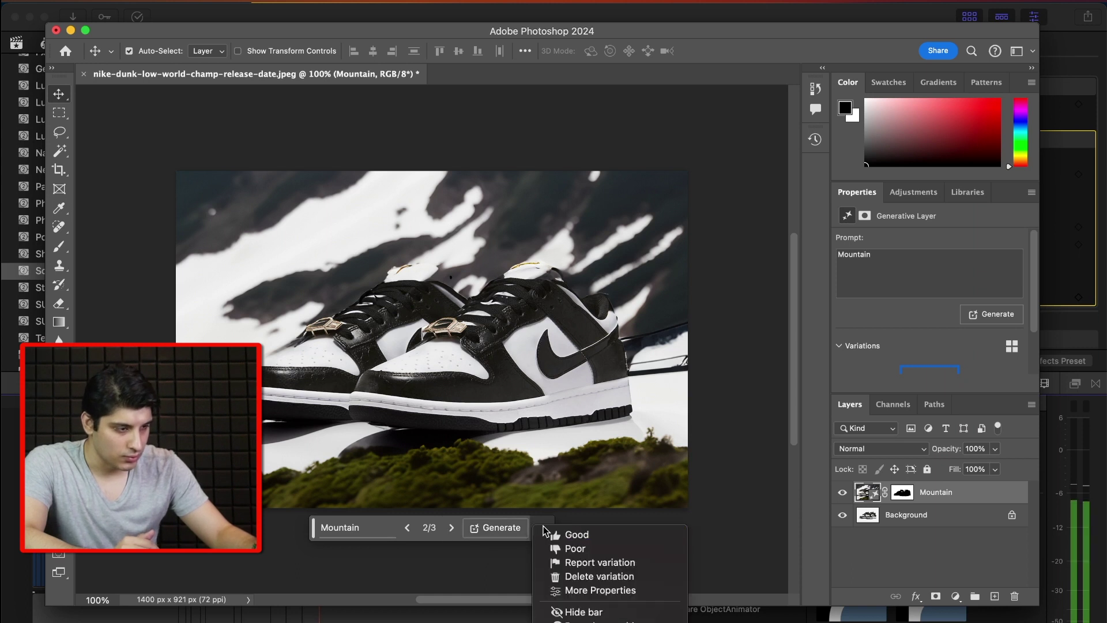
left_click(543, 528)
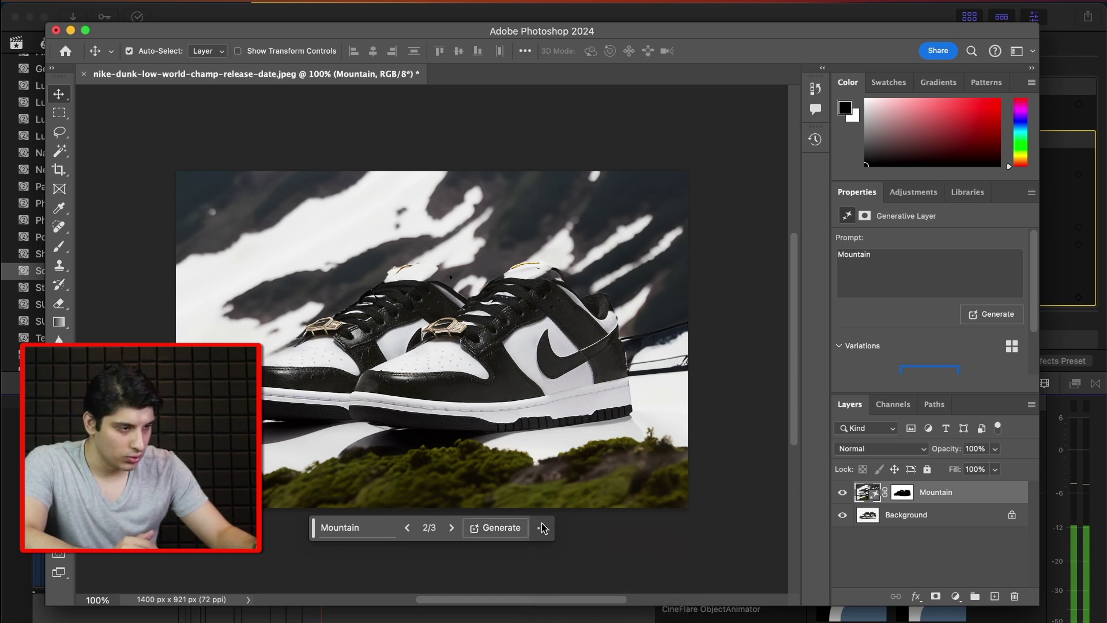
left_click(559, 406)
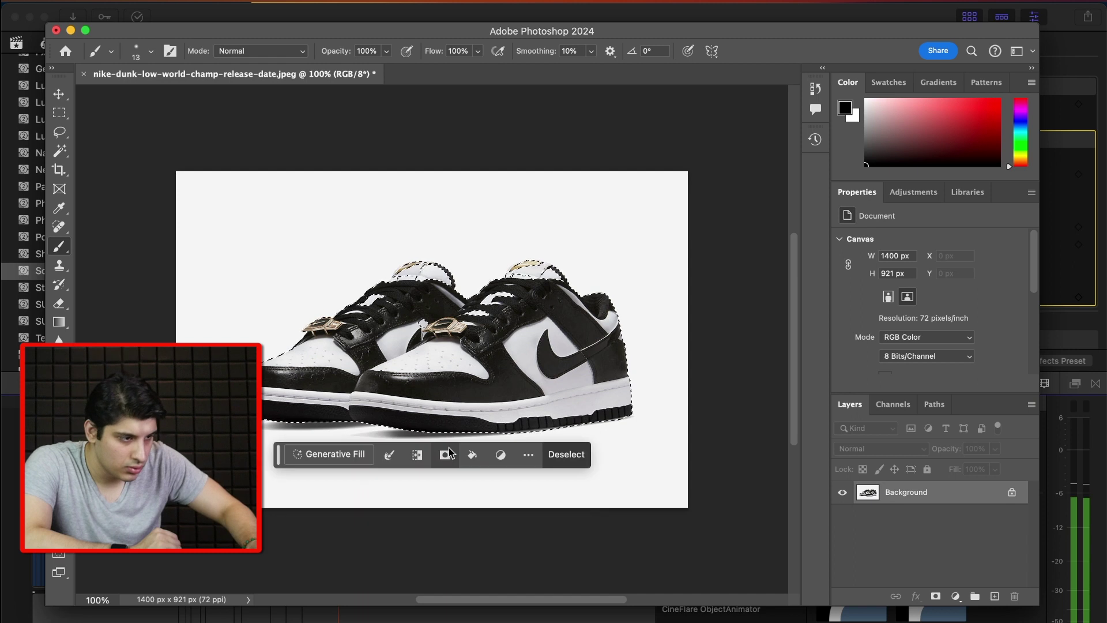
key("super+d")
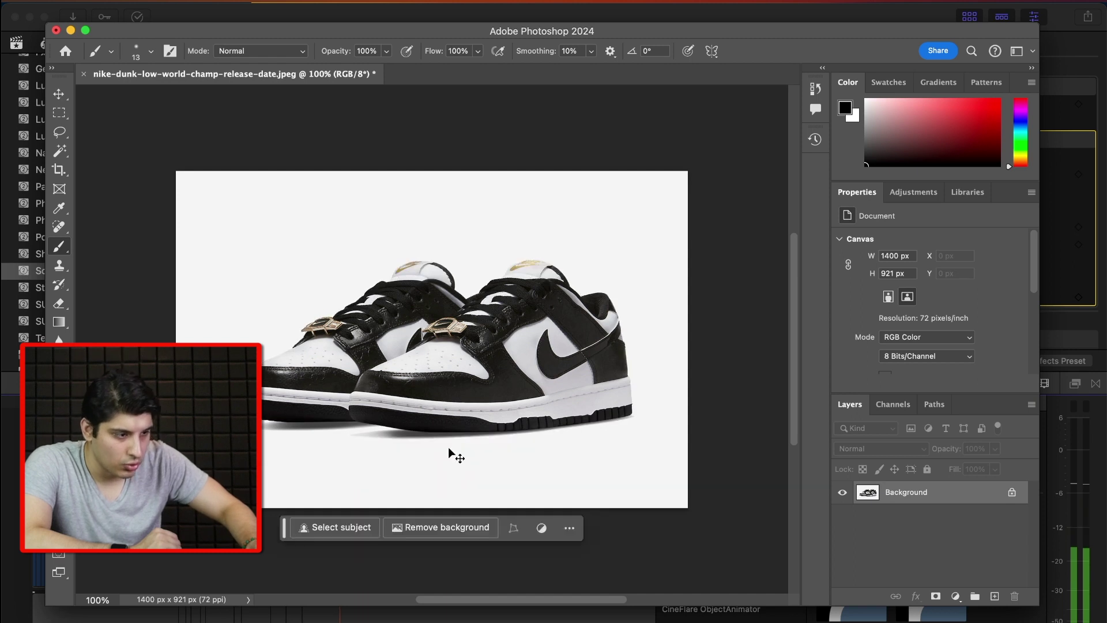
left_click(446, 528)
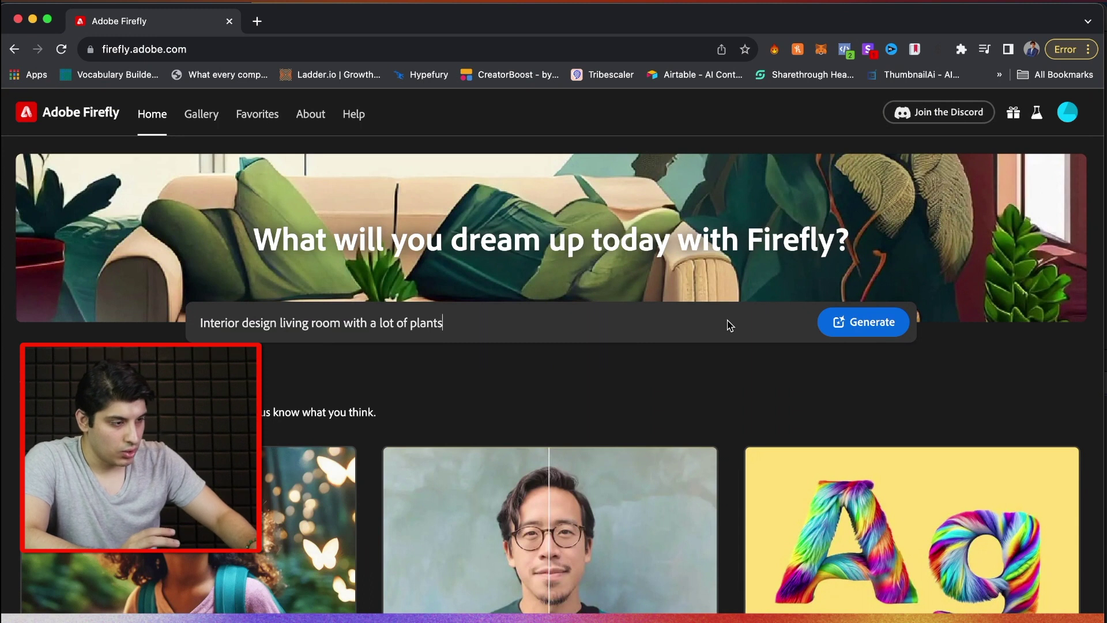
Step: Replace the living-room prompt with 'New York city, pink sky, drone view', drop Art style, generate, enlarge fourth image
left_click(869, 327)
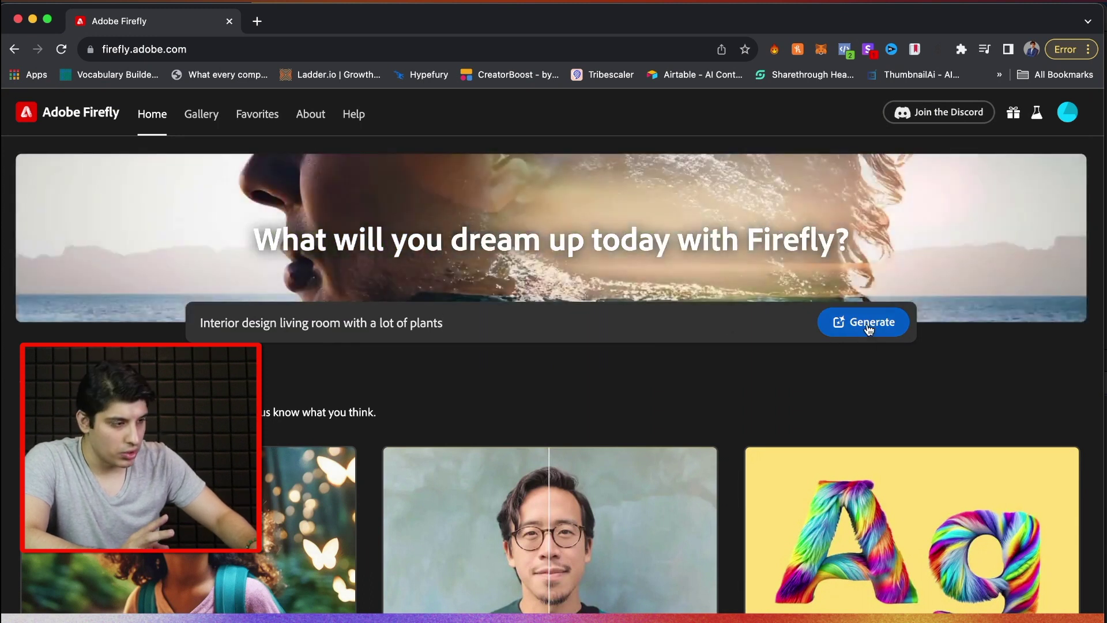
left_click(869, 327)
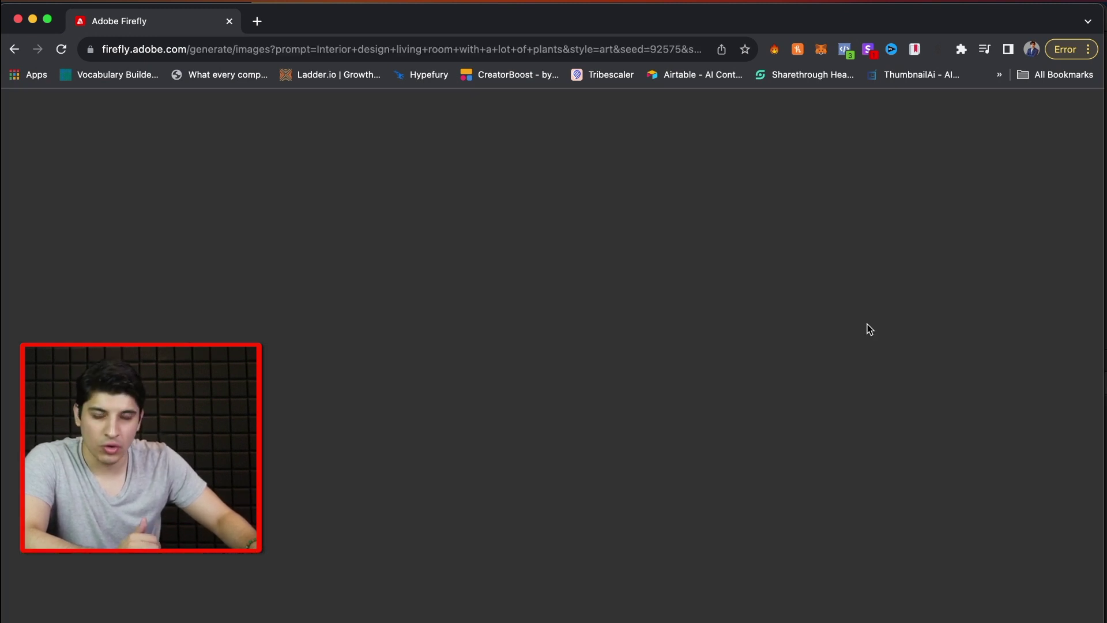
key("super+a")
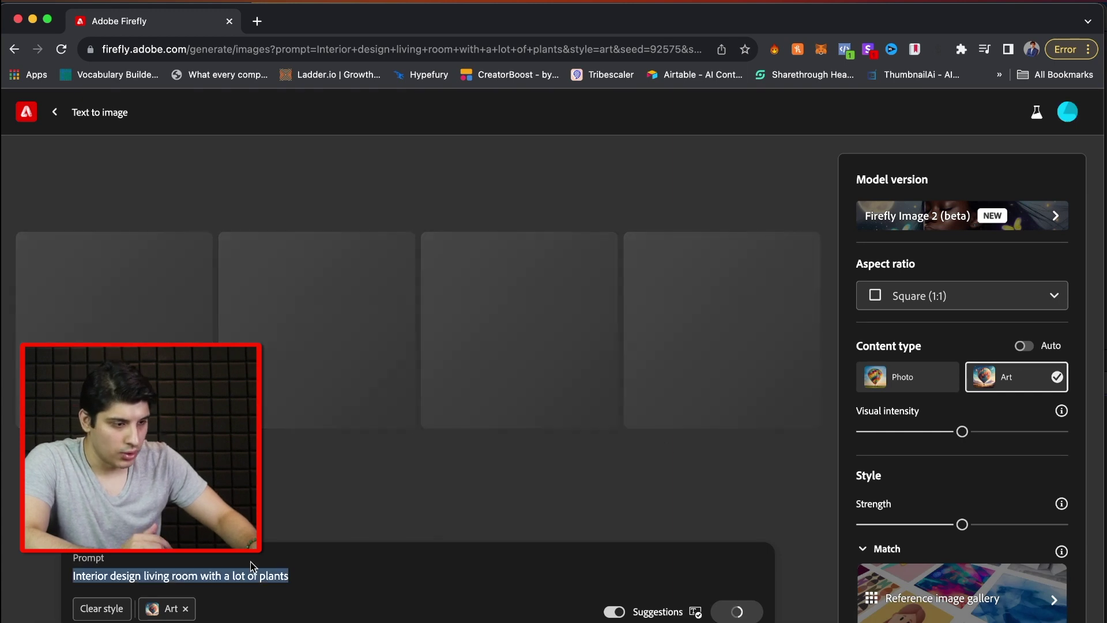
key("BackSpace")
left_click(185, 608)
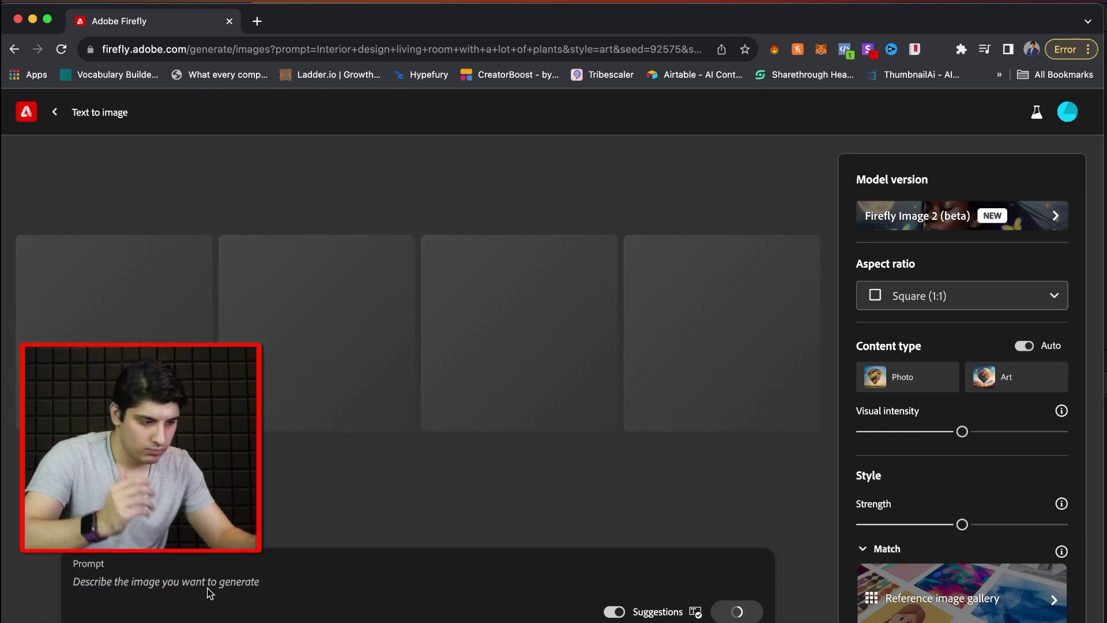
type("New York city, pink sky, drone view")
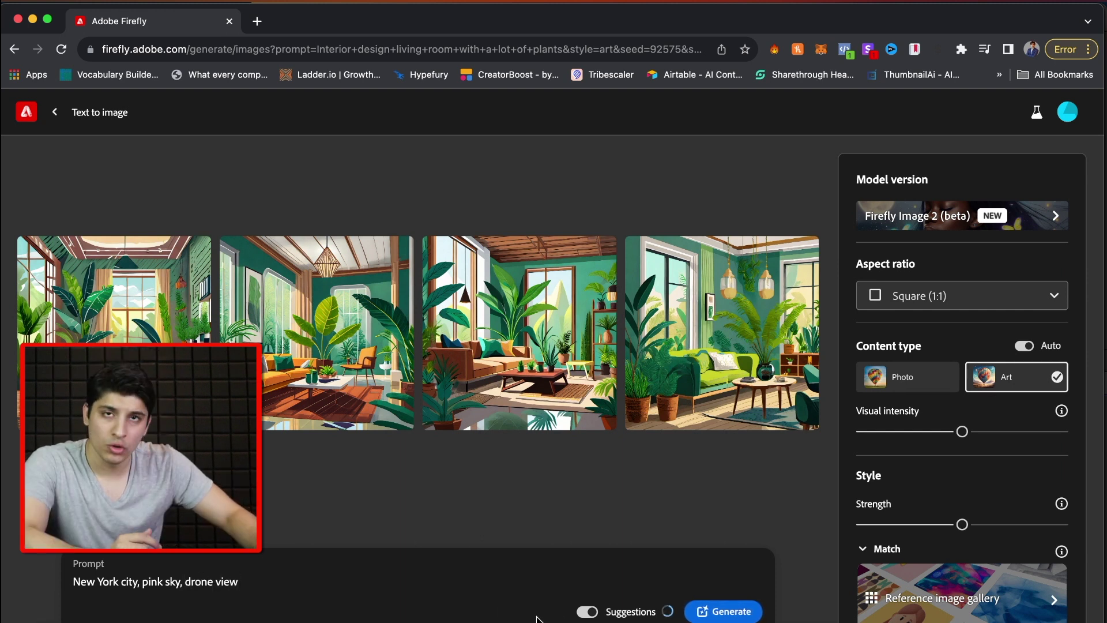
left_click(719, 613)
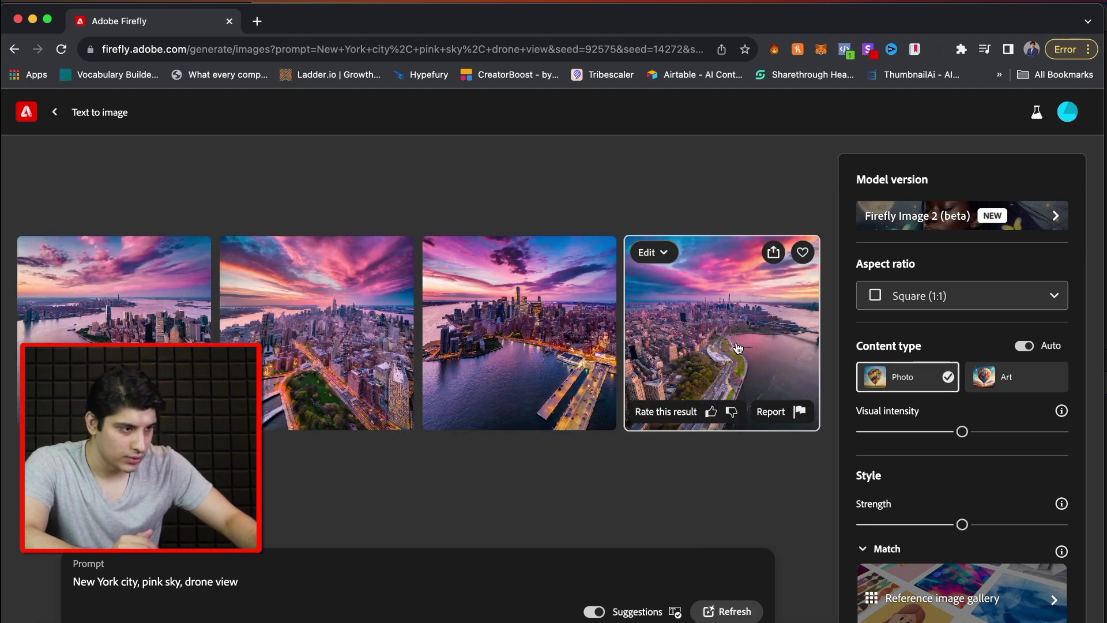
left_click(672, 343)
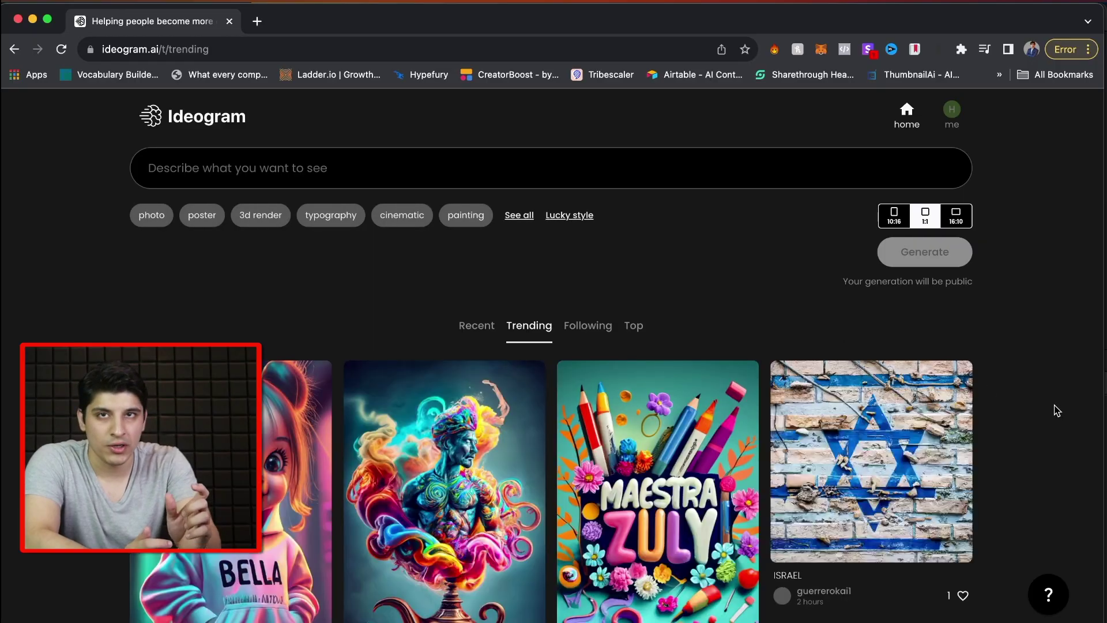
scroll(1057, 410, "down", 6)
scroll(1057, 410, "down", 7)
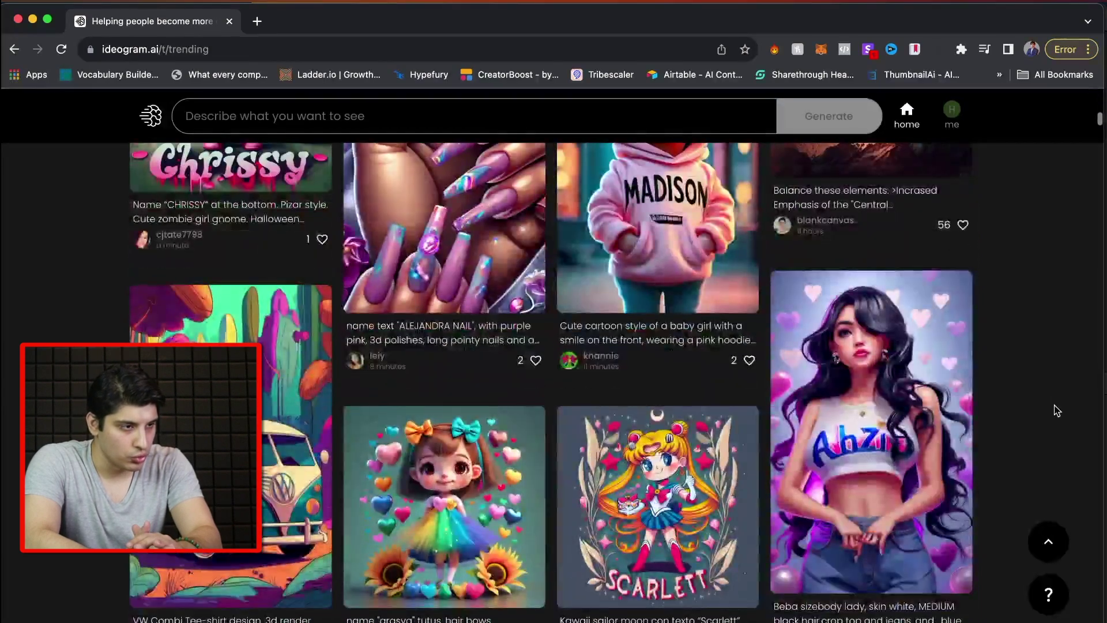
scroll(1057, 410, "down", 2)
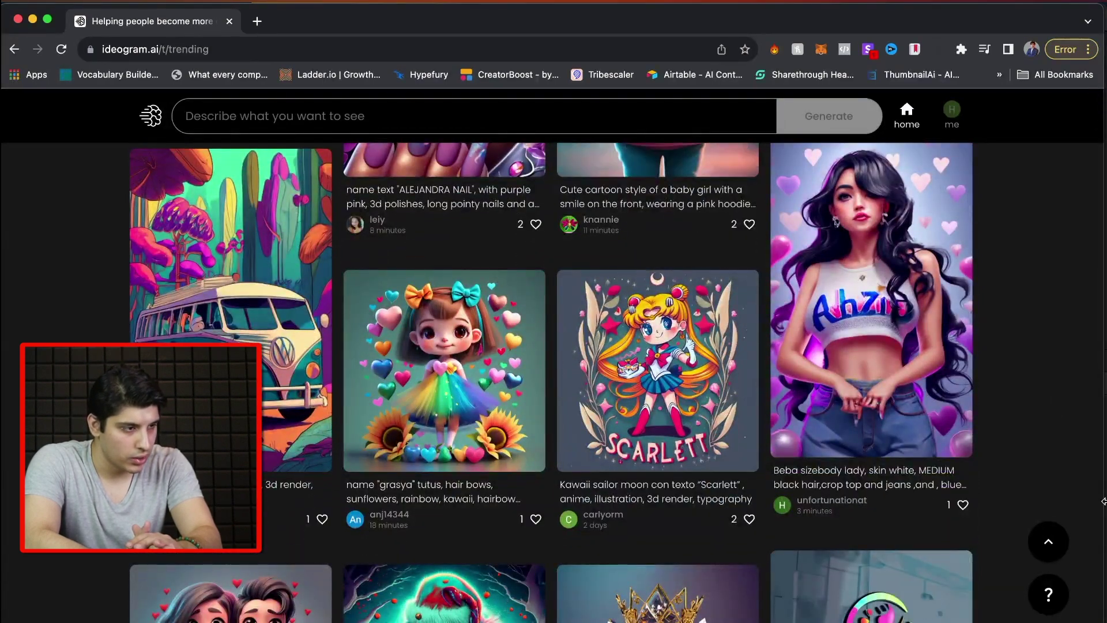
scroll(1001, 417, "down", 15)
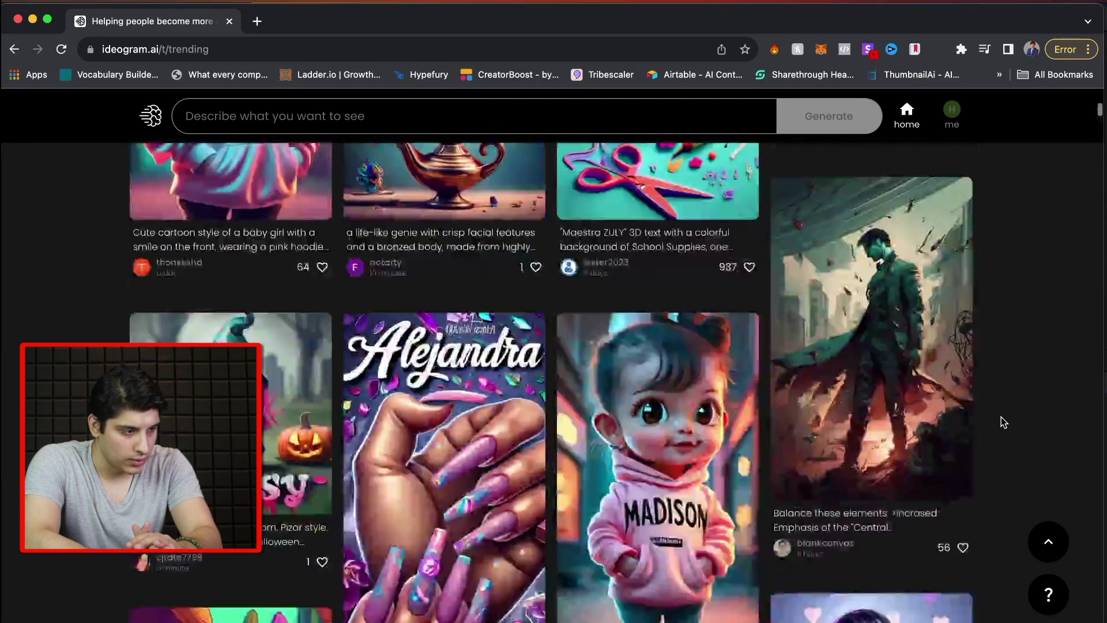
scroll(1001, 417, "up", 7)
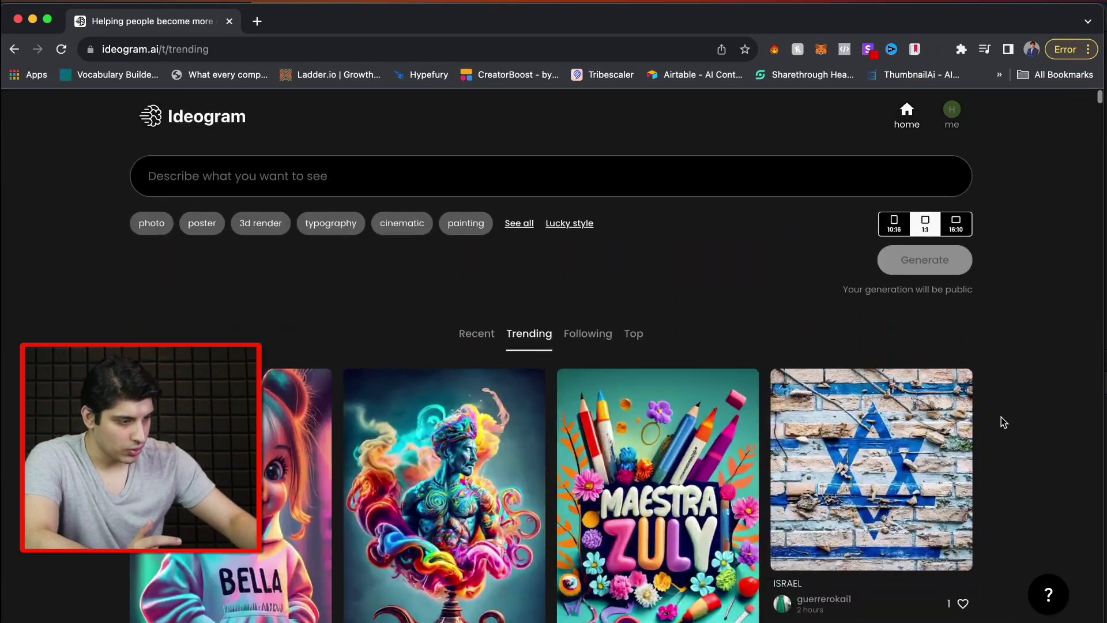
scroll(1001, 417, "down", 10)
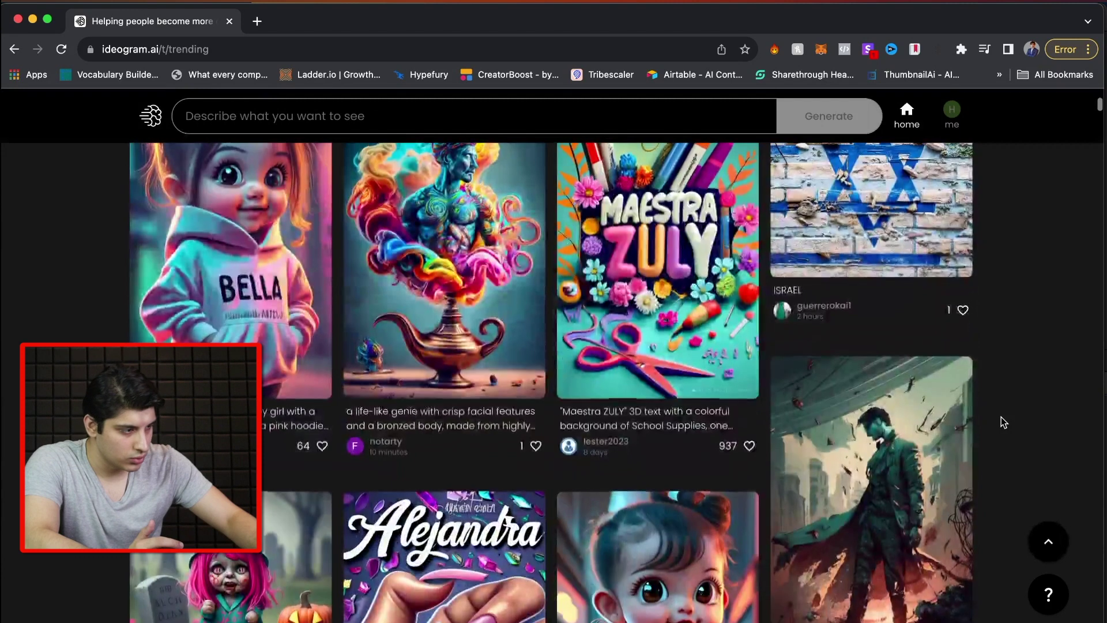
scroll(1001, 417, "up", 10)
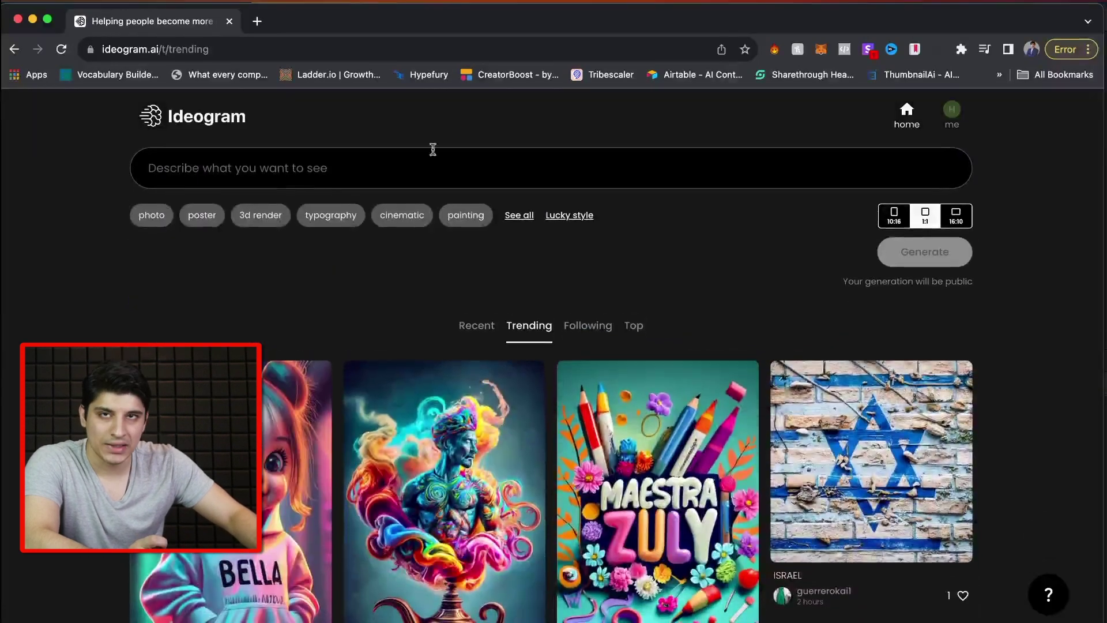
Step: Generate images for '"Javishth" text on a billboard in New York City' and open the first result
type("\"Javishth\" text on a billboard in New Yor")
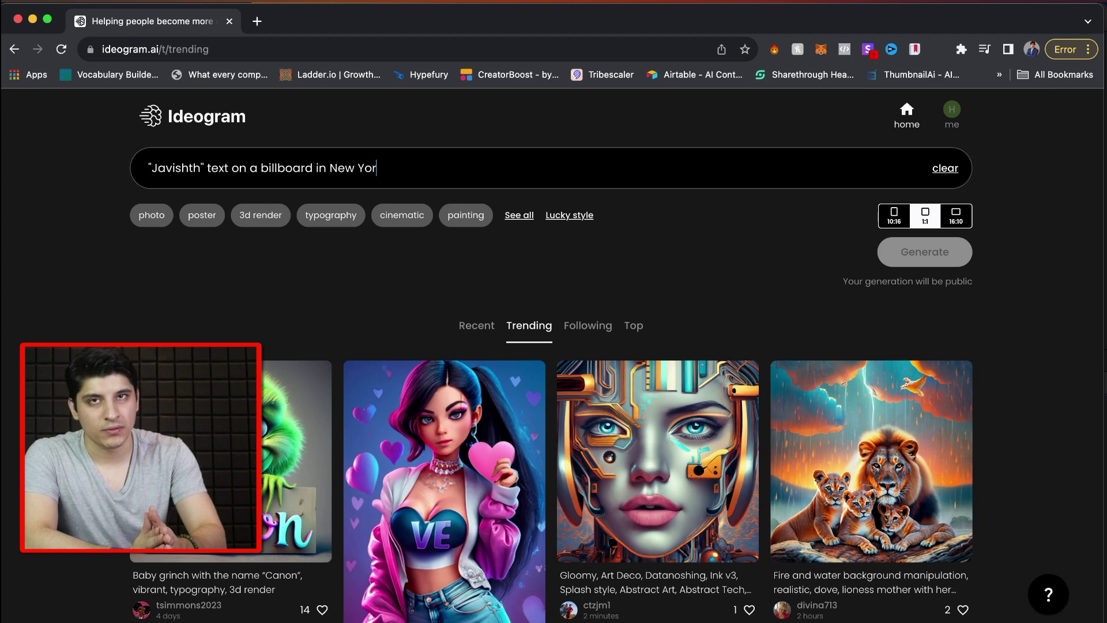
type("City")
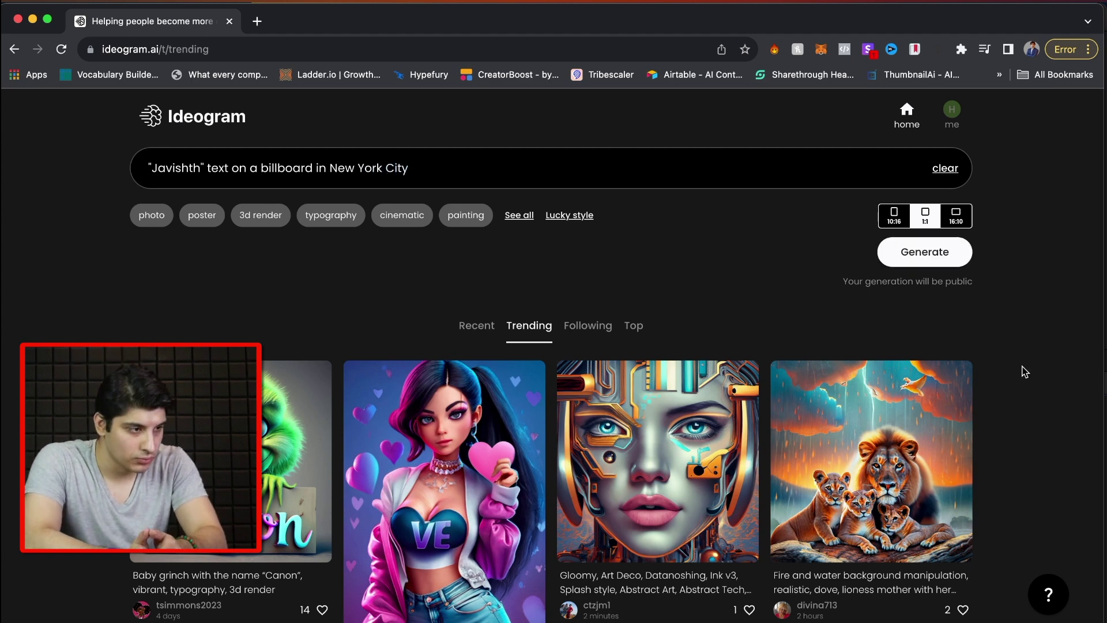
scroll(1025, 372, "down", 15)
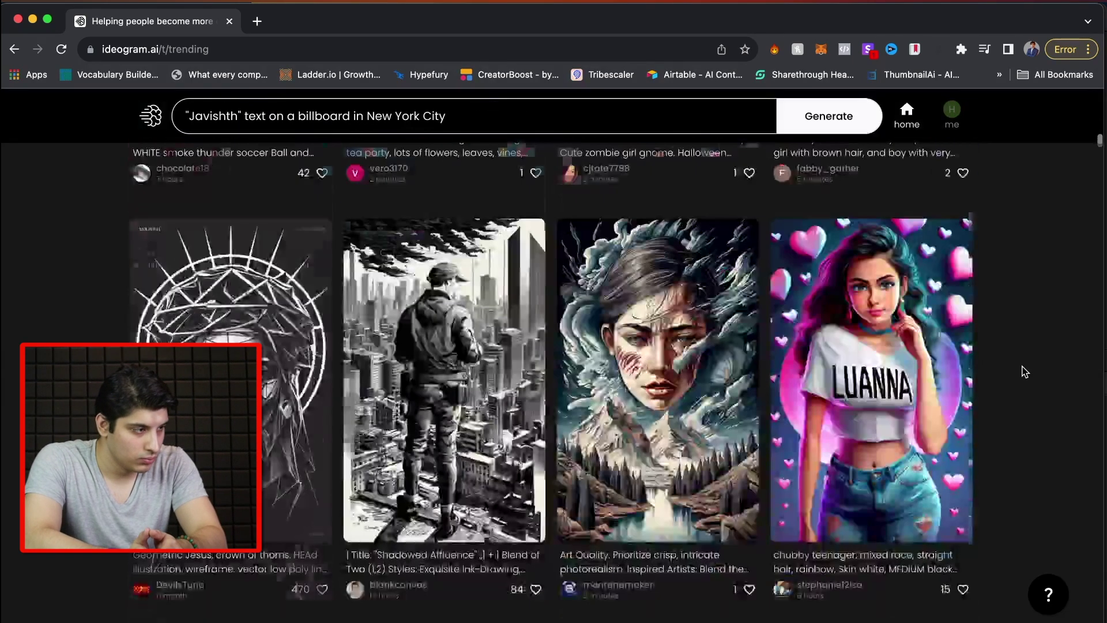
scroll(990, 351, "up", 12)
left_click(835, 126)
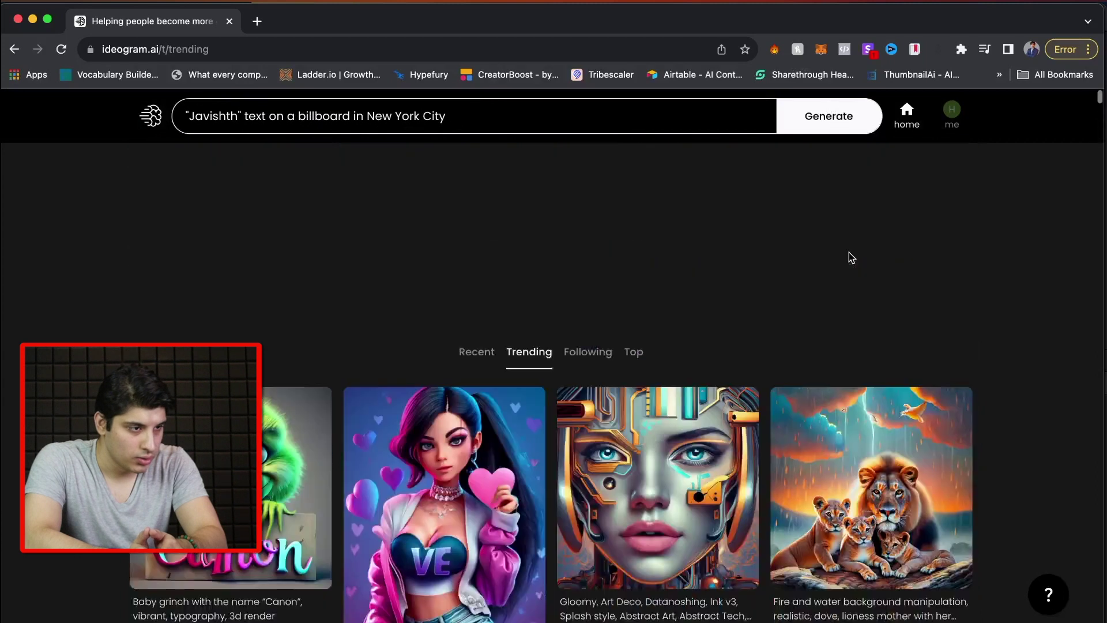
left_click(926, 252)
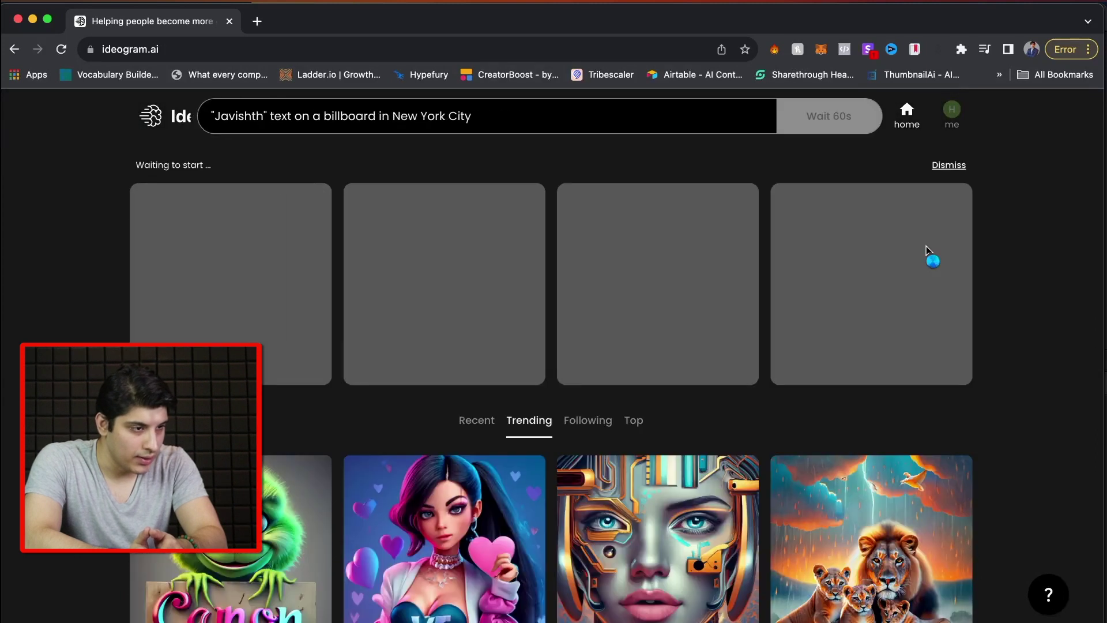
left_click(258, 310)
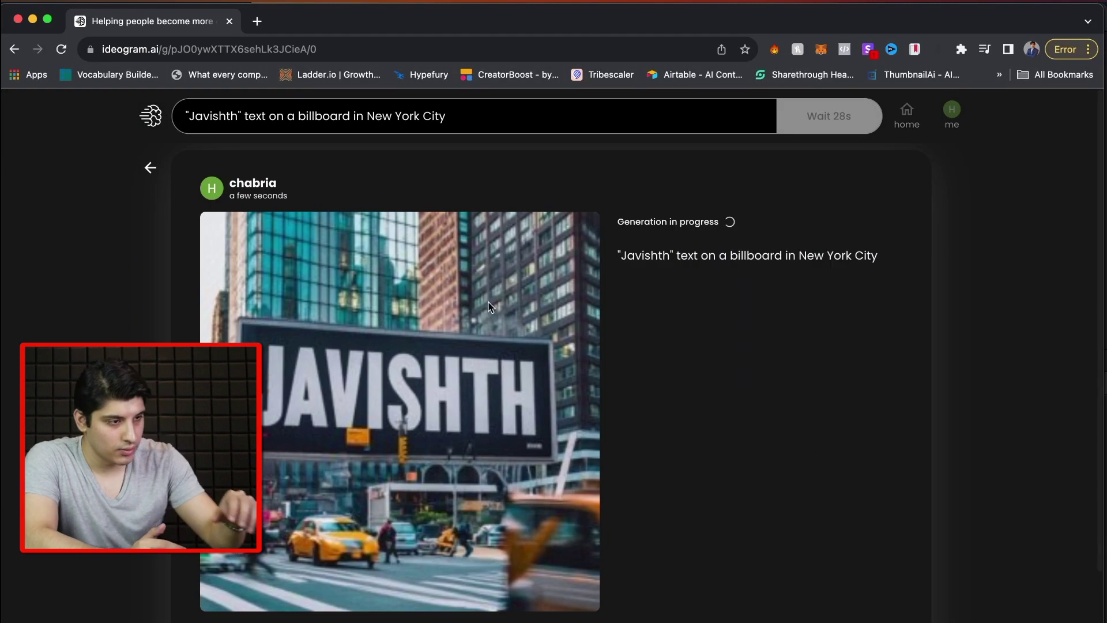
Step: Download the JAVISHTH billboard image and look at the fourth variation
scroll(532, 314, "down", 3)
scroll(532, 314, "up", 3)
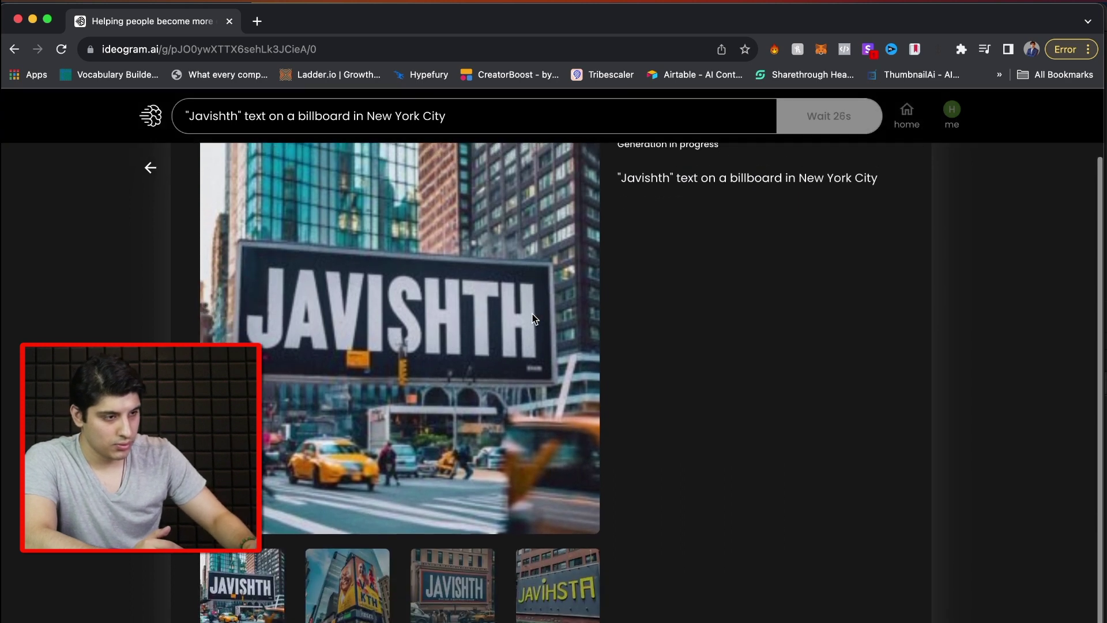
scroll(531, 313, "down", 1)
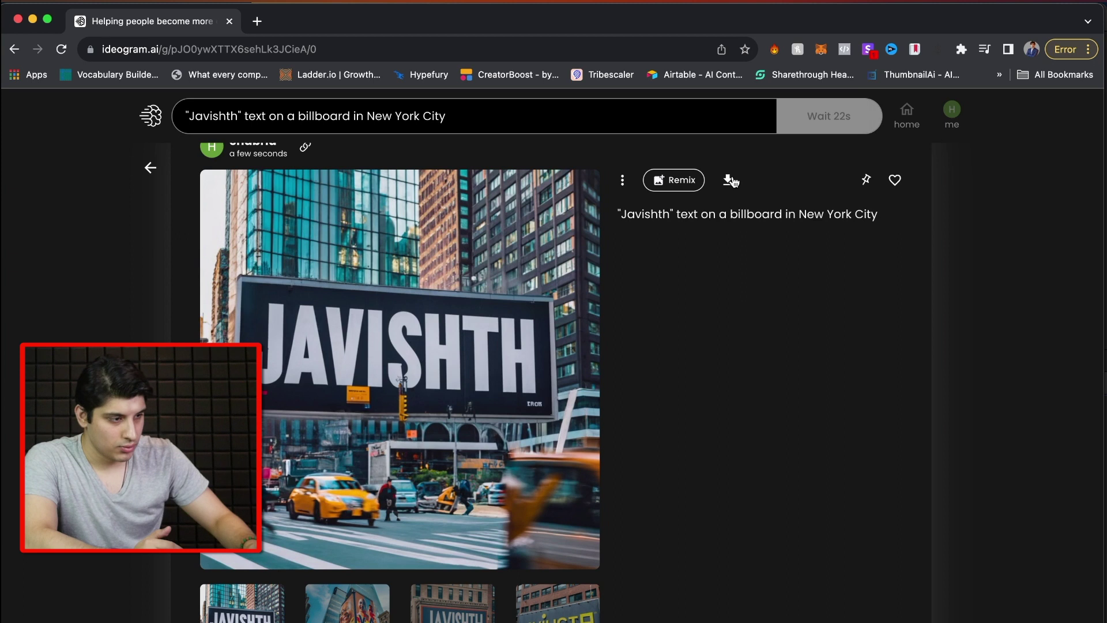
left_click(729, 180)
left_click(853, 279)
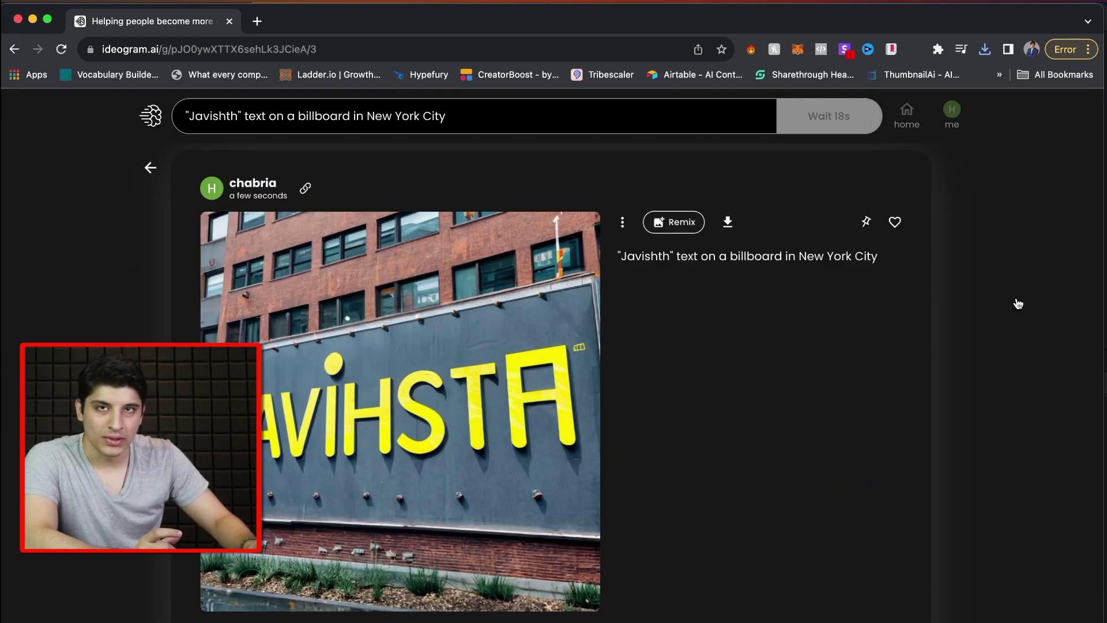
left_click(1018, 304)
Step: Open the Times Square billboard variation from the results grid
left_click(462, 308)
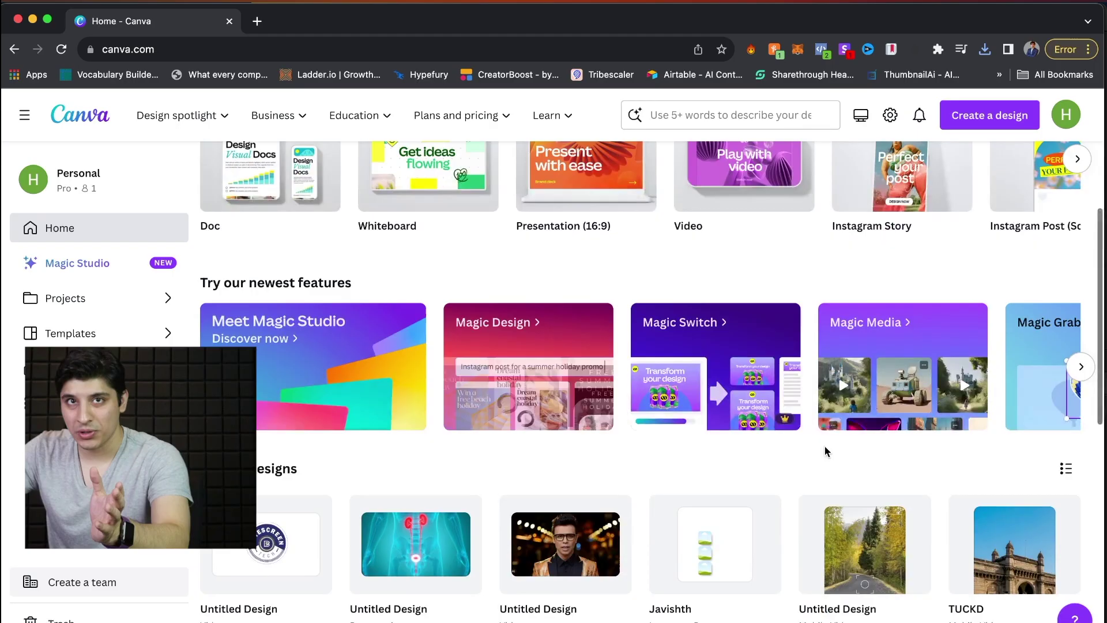
Step: Browse the newest features carousel and start Magic Switch on the Fashion New Collection Instagram Story
left_click(1081, 366)
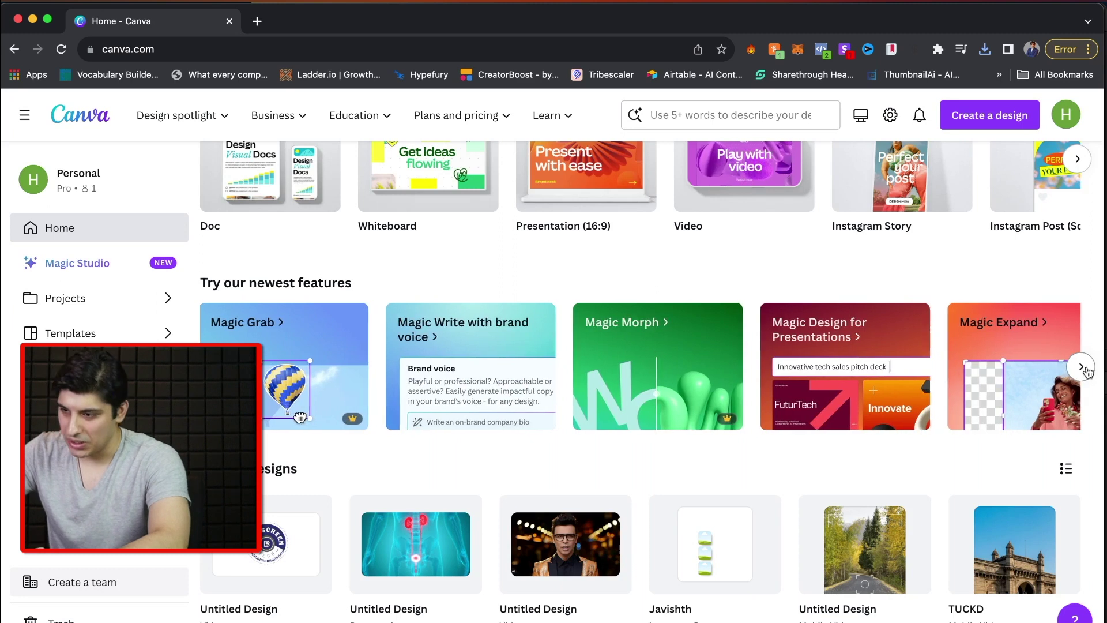
left_click(1082, 367)
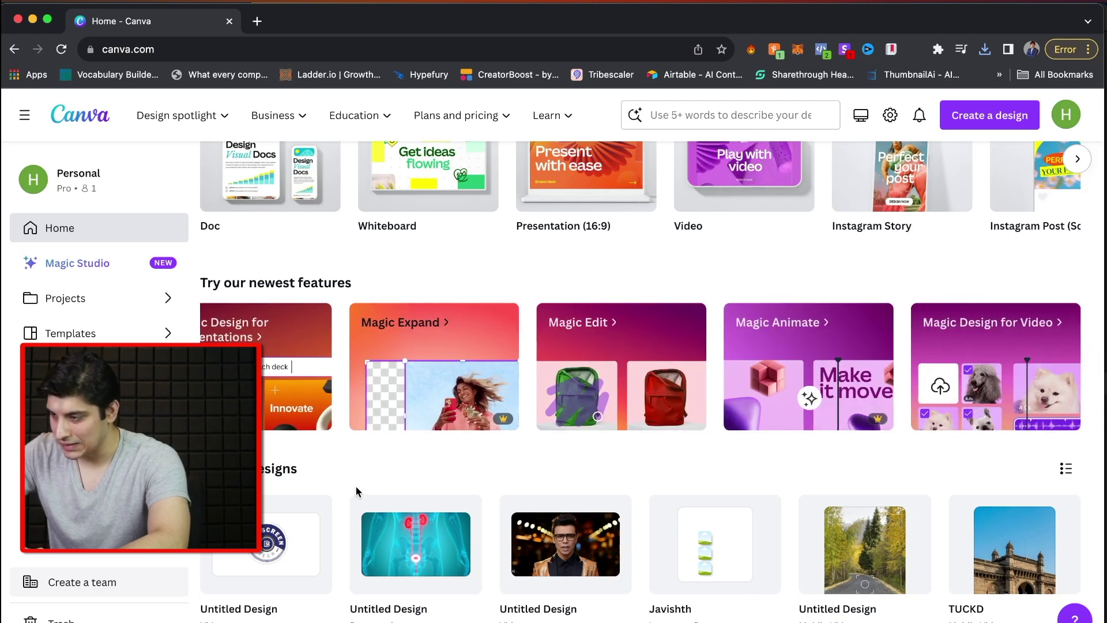
scroll(489, 417, "left", 5)
scroll(489, 417, "left", 5)
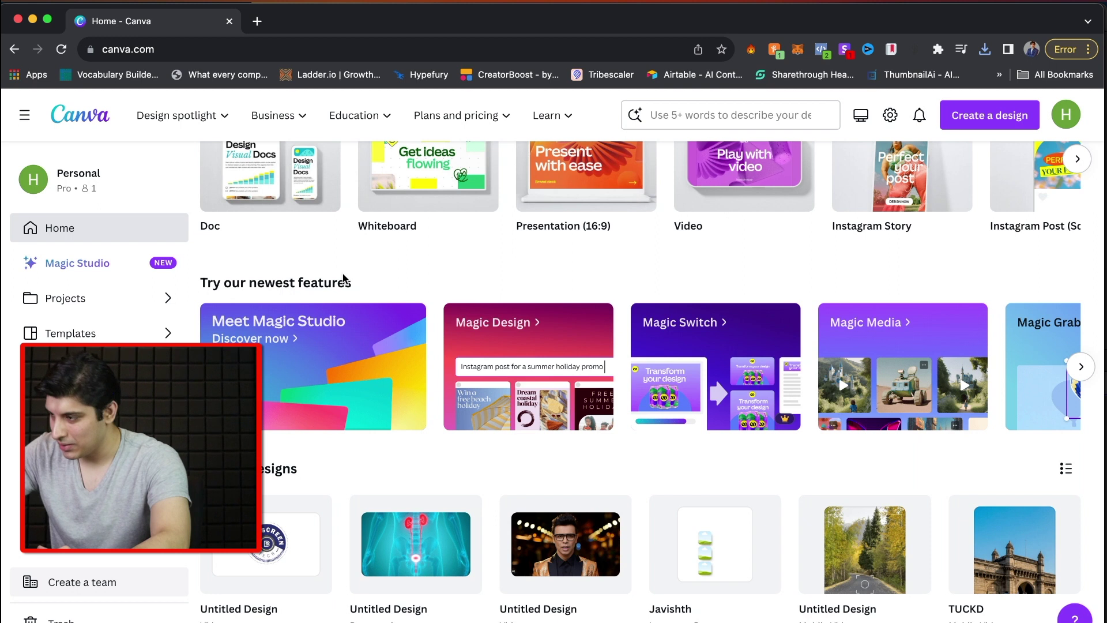
scroll(342, 278, "up", 2)
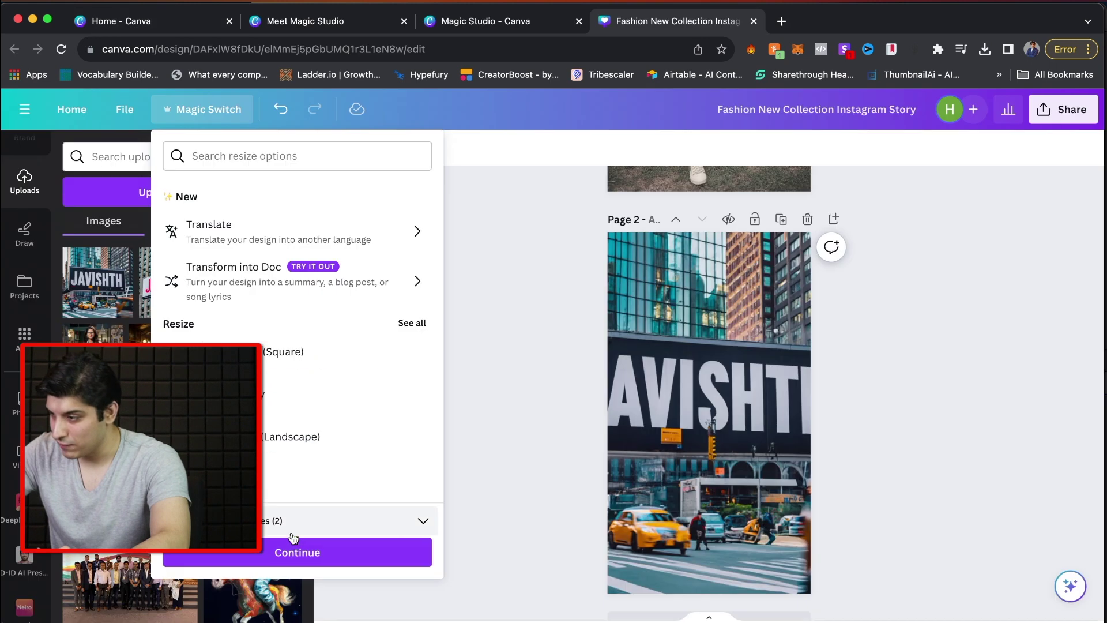
left_click(299, 571)
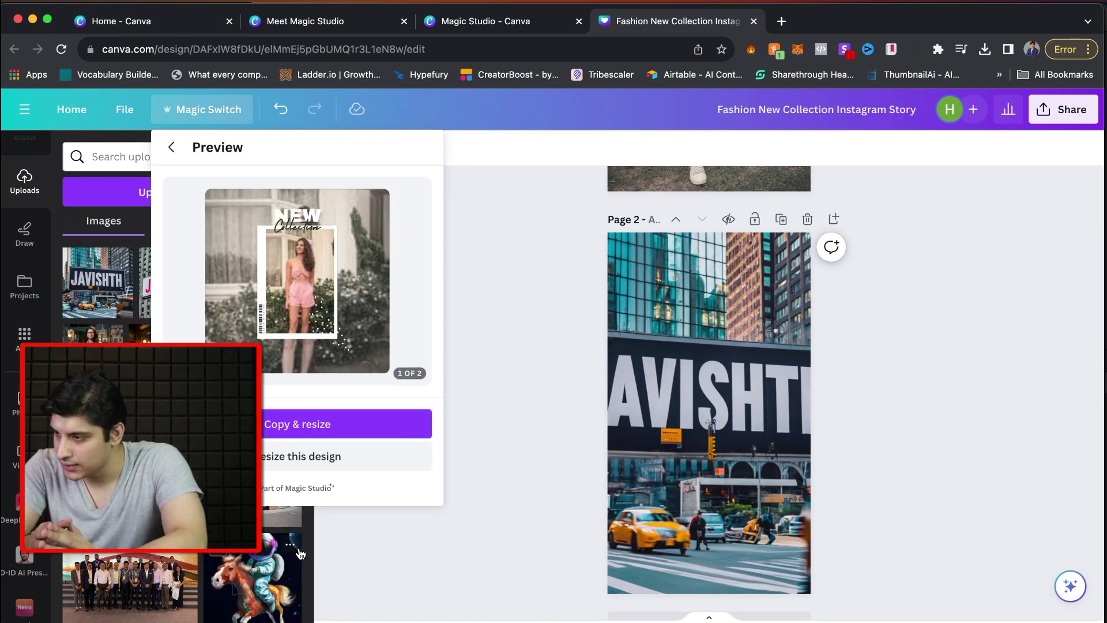
Step: Resize the design to a square post and open Edit image for the JAVISHTH billboard photo
left_click(339, 456)
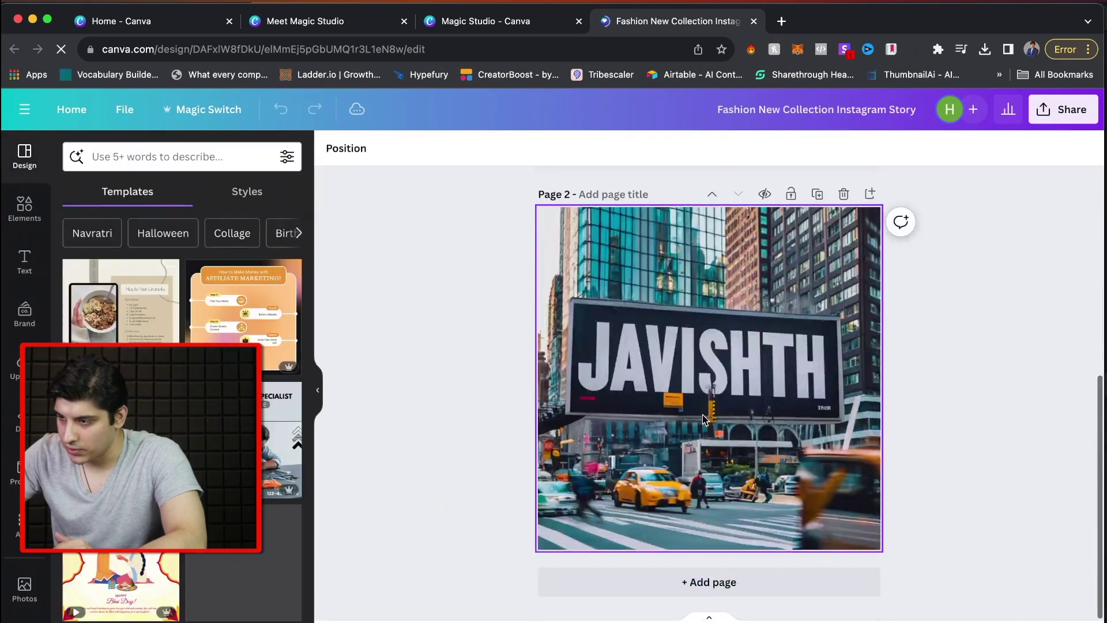
left_click(702, 377)
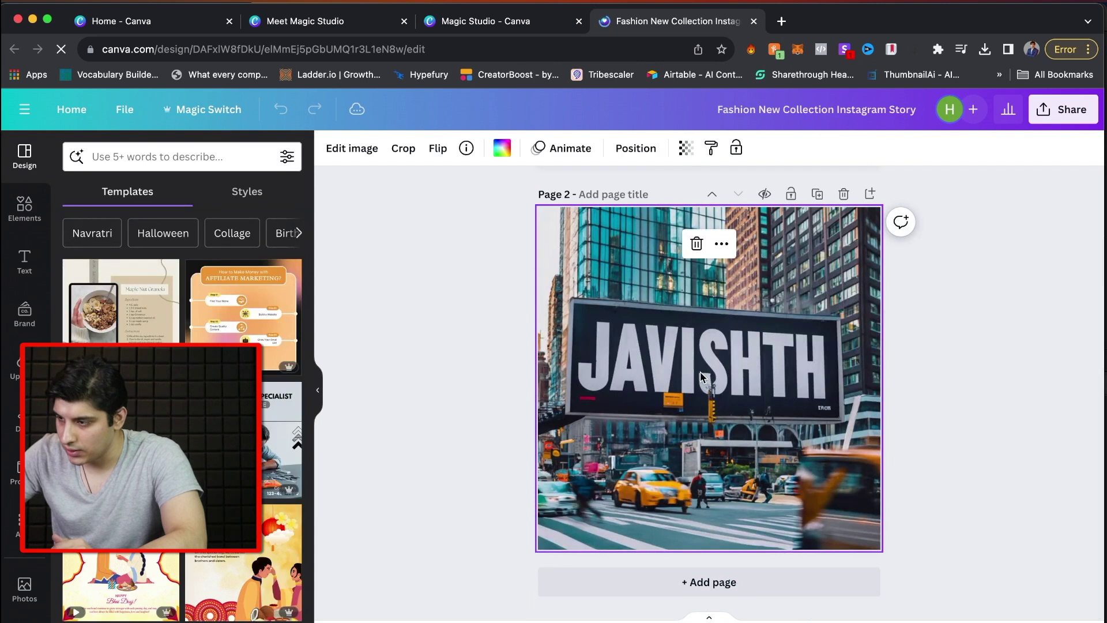
right_click(712, 340)
left_click(679, 341)
left_click(722, 244)
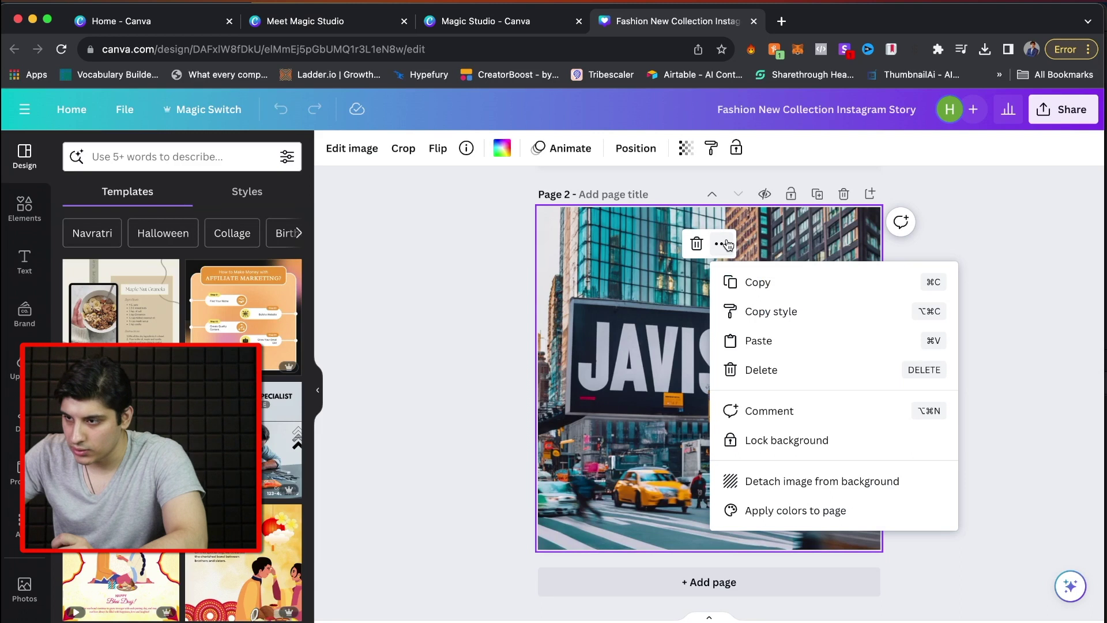
left_click(701, 288)
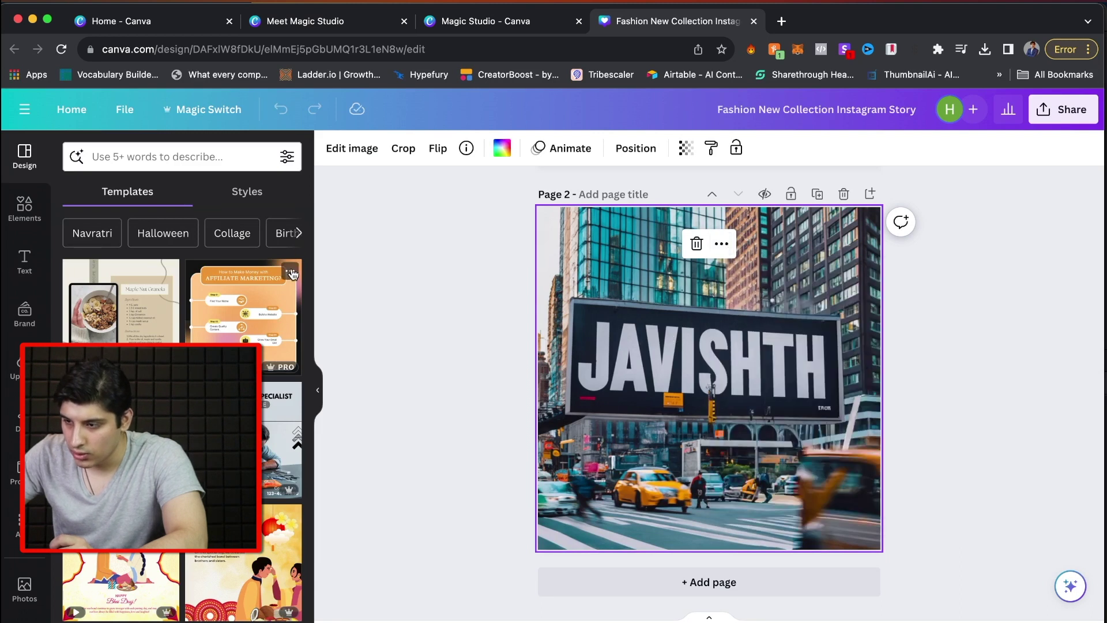
left_click(352, 149)
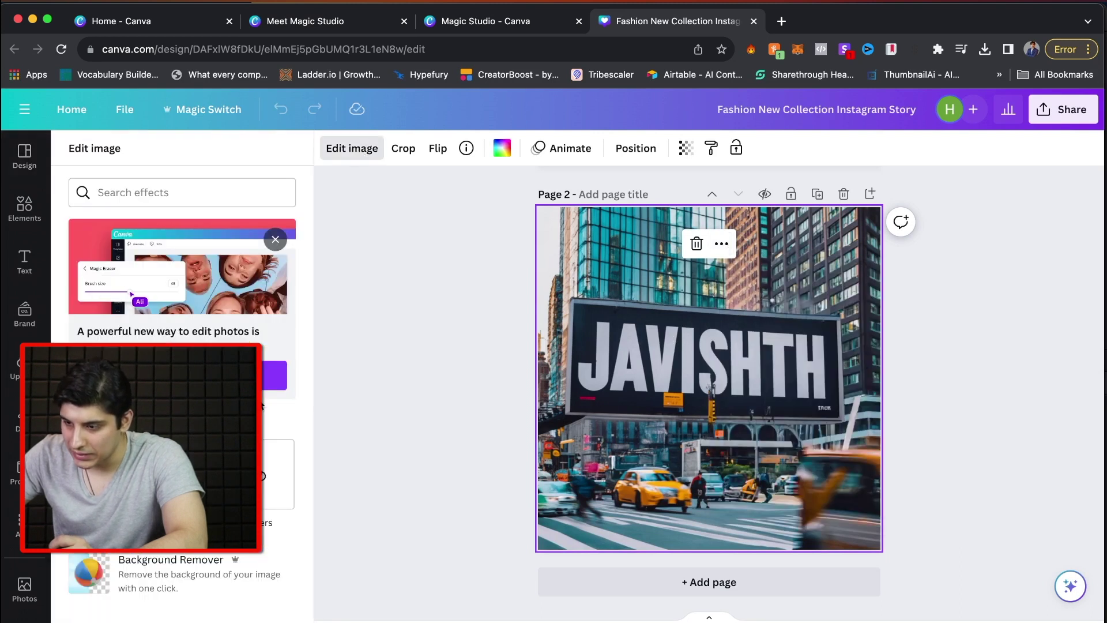
Step: Use Magic Grab to lift the JAVISHTH billboard lettering out as editable text
scroll(261, 406, "down", 5)
scroll(260, 407, "down", 10)
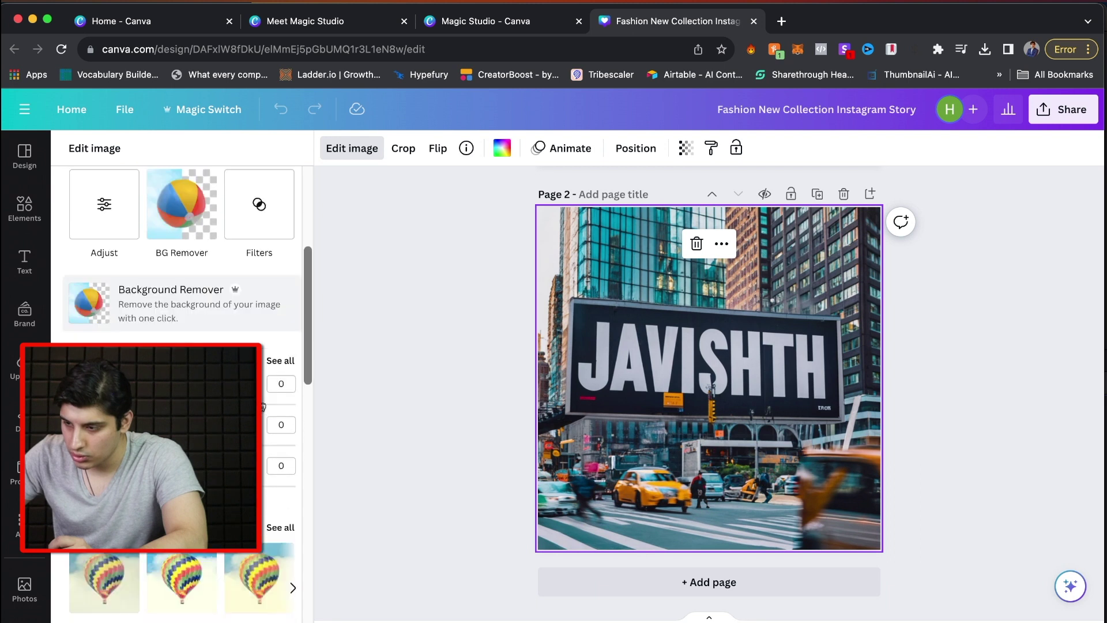
scroll(262, 406, "up", 15)
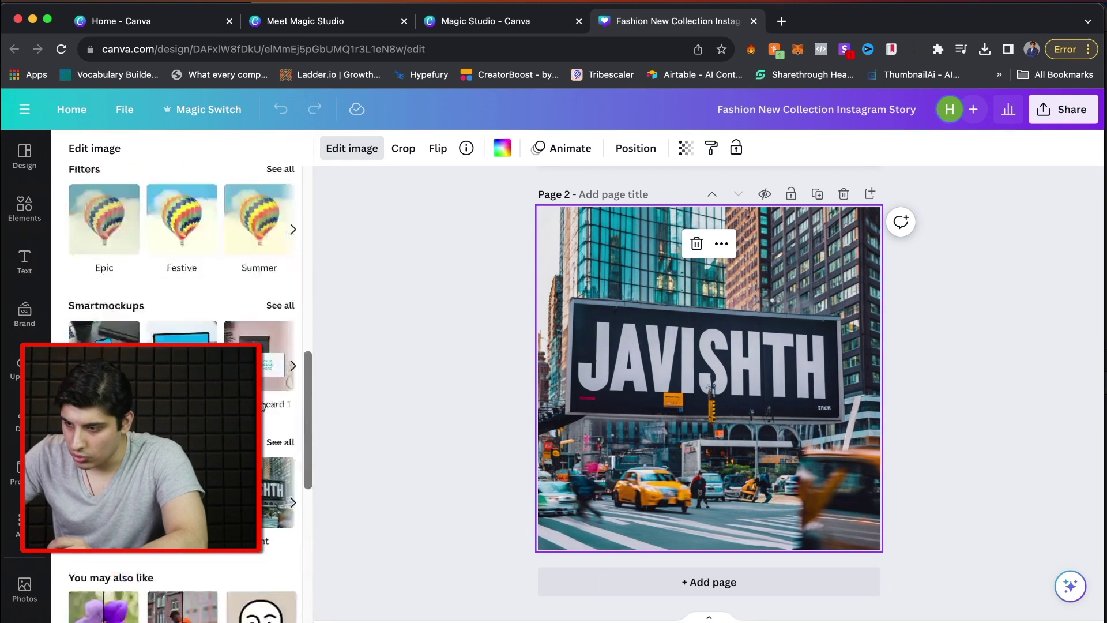
left_click(273, 376)
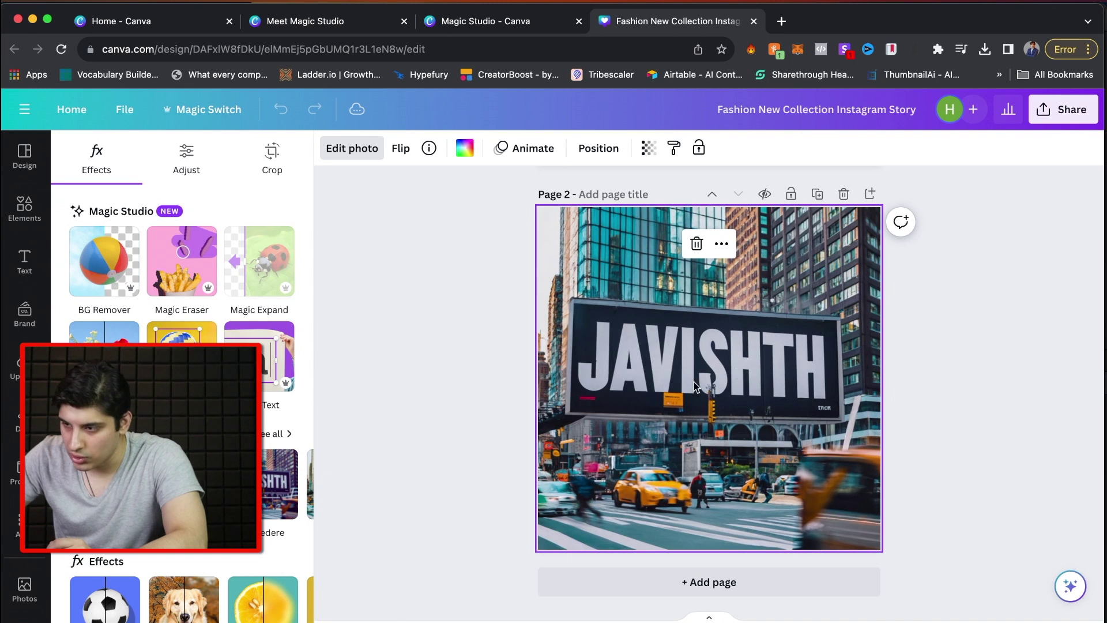
left_click(181, 333)
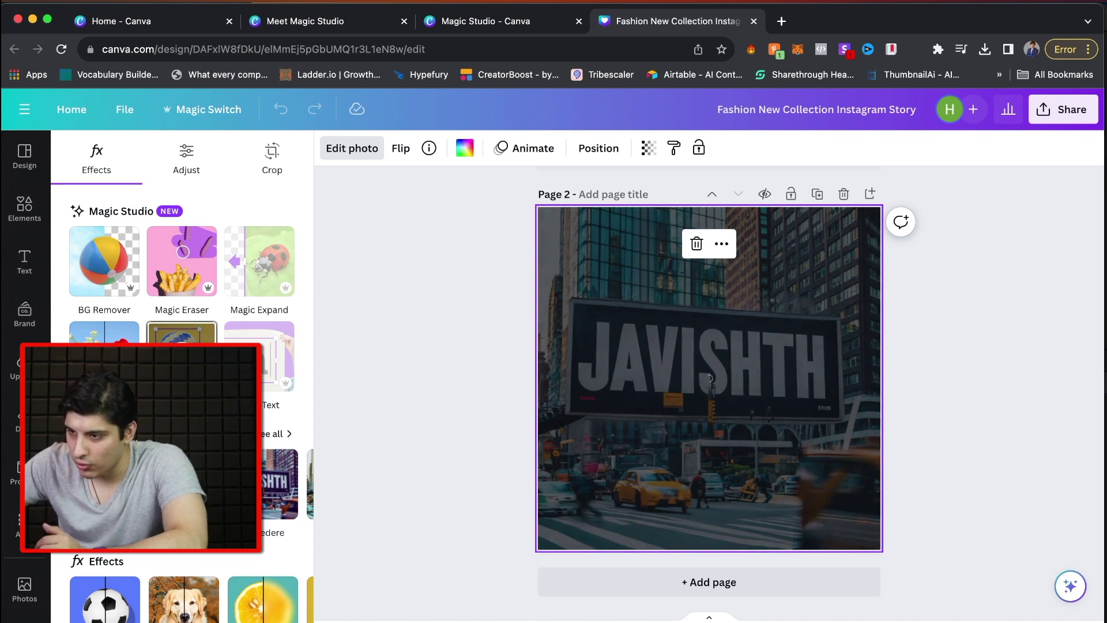
Step: Erase the pedestrian from the street with Magic Eraser
left_click(181, 261)
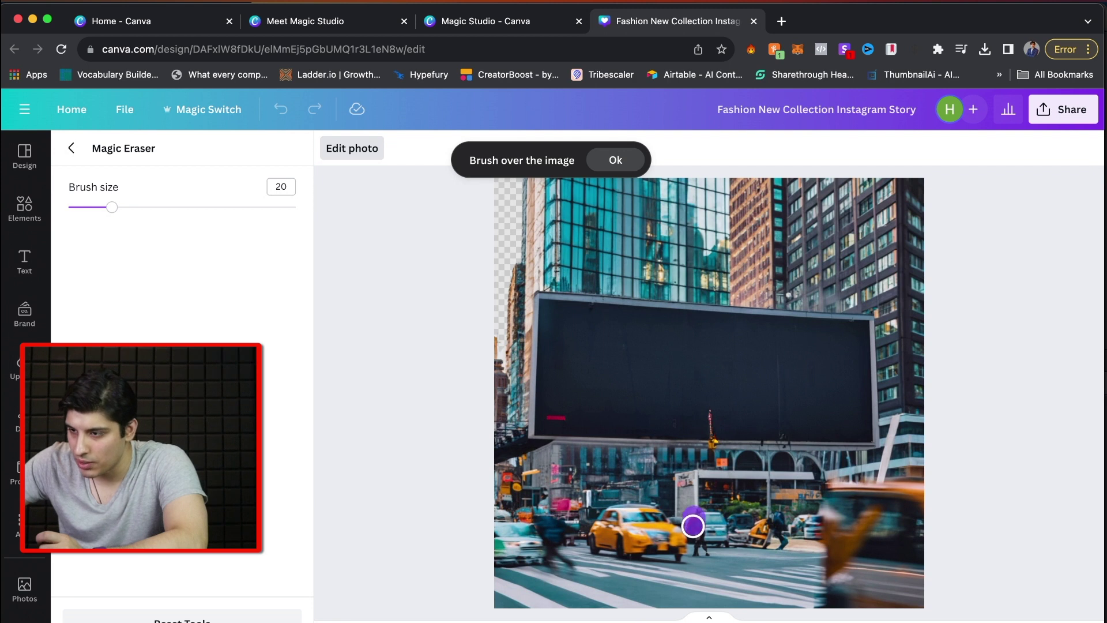
left_click_drag(697, 538, 702, 549)
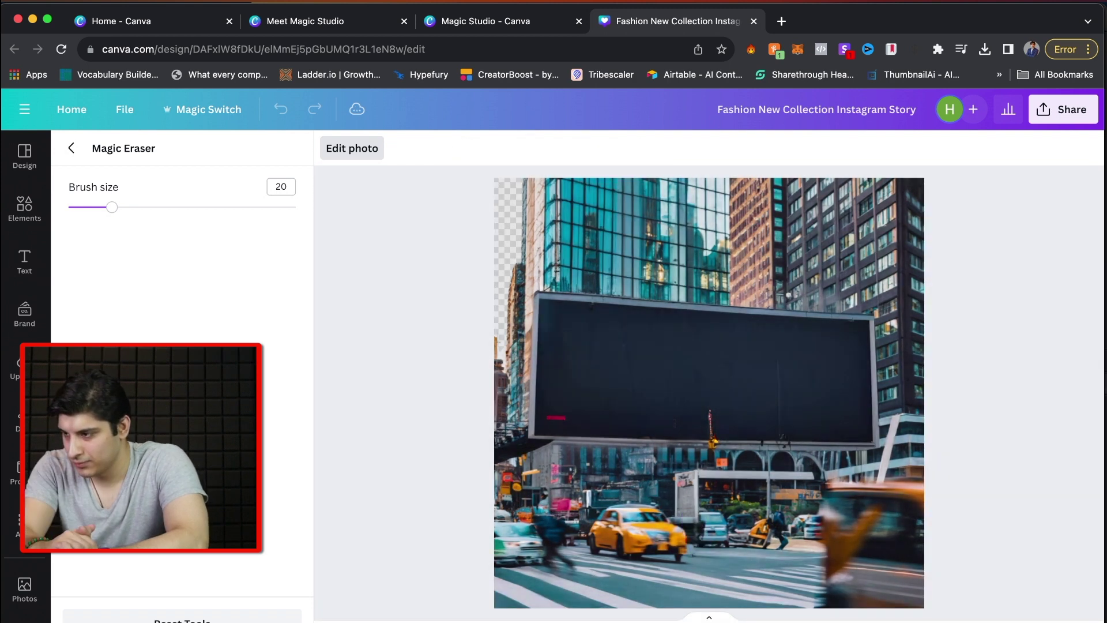
left_click(70, 148)
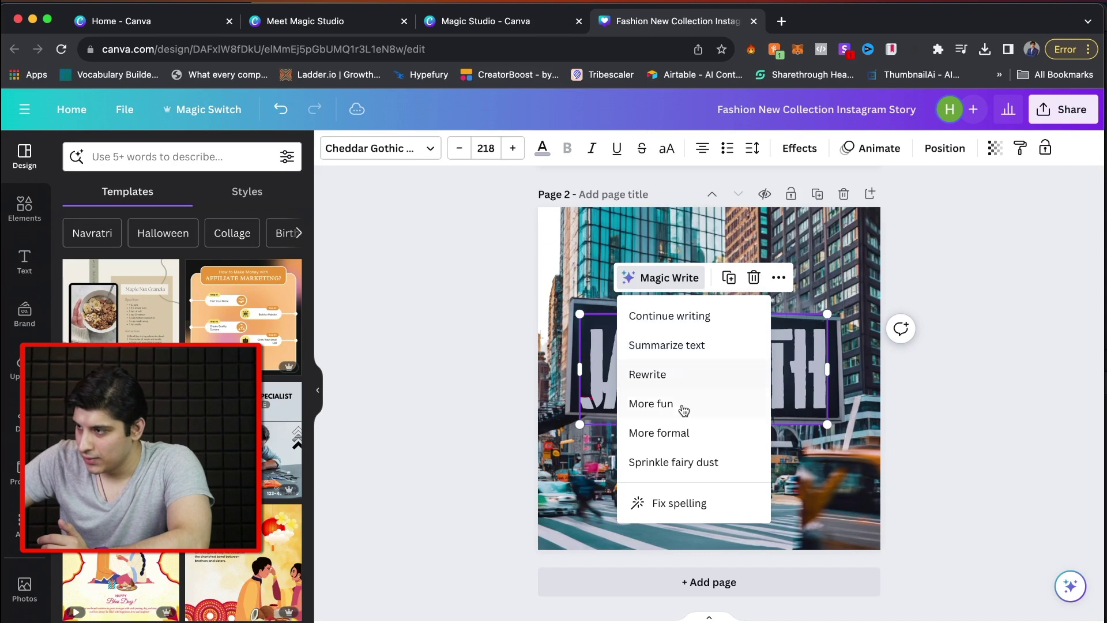
Step: Replace the billboard text with 'NEW YORK' and shrink it to fit
double_click(808, 371)
key("BackSpace")
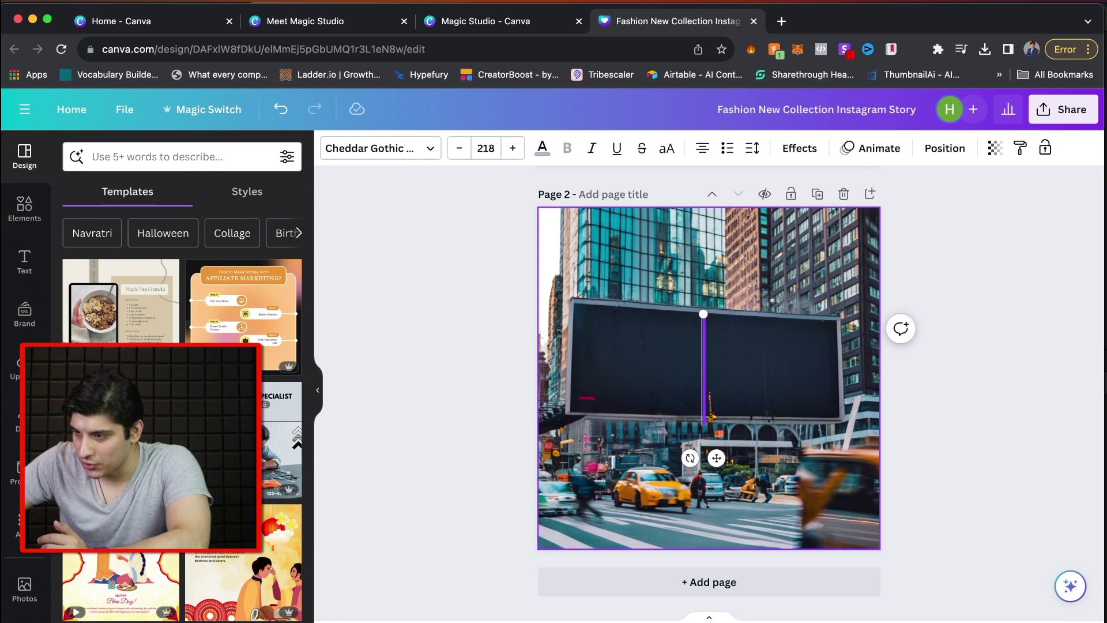
type("NEW")
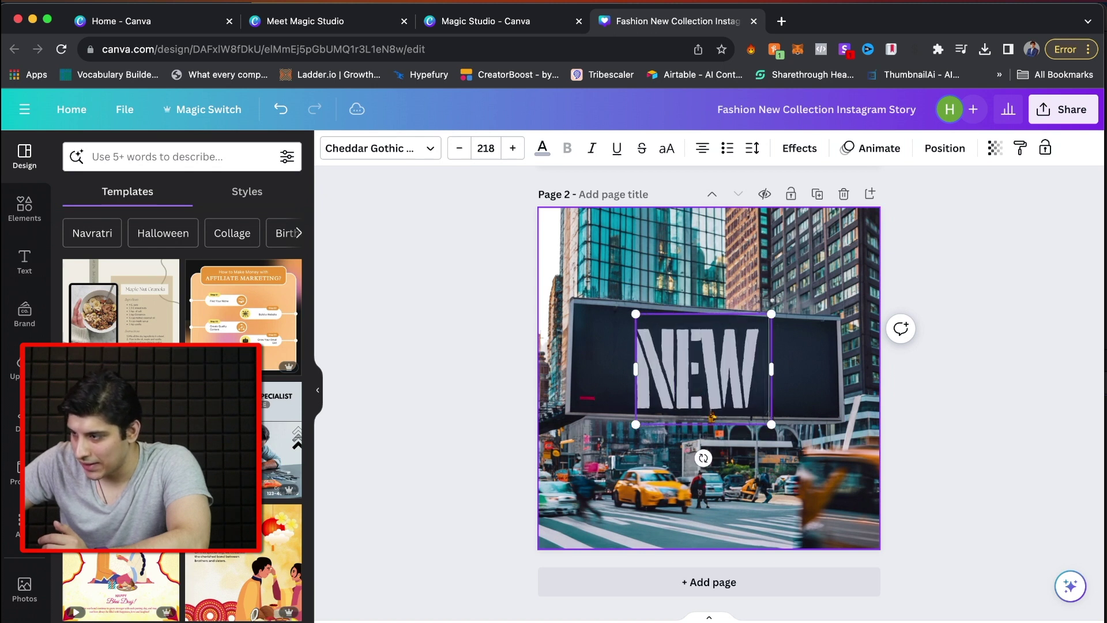
type(" YORK")
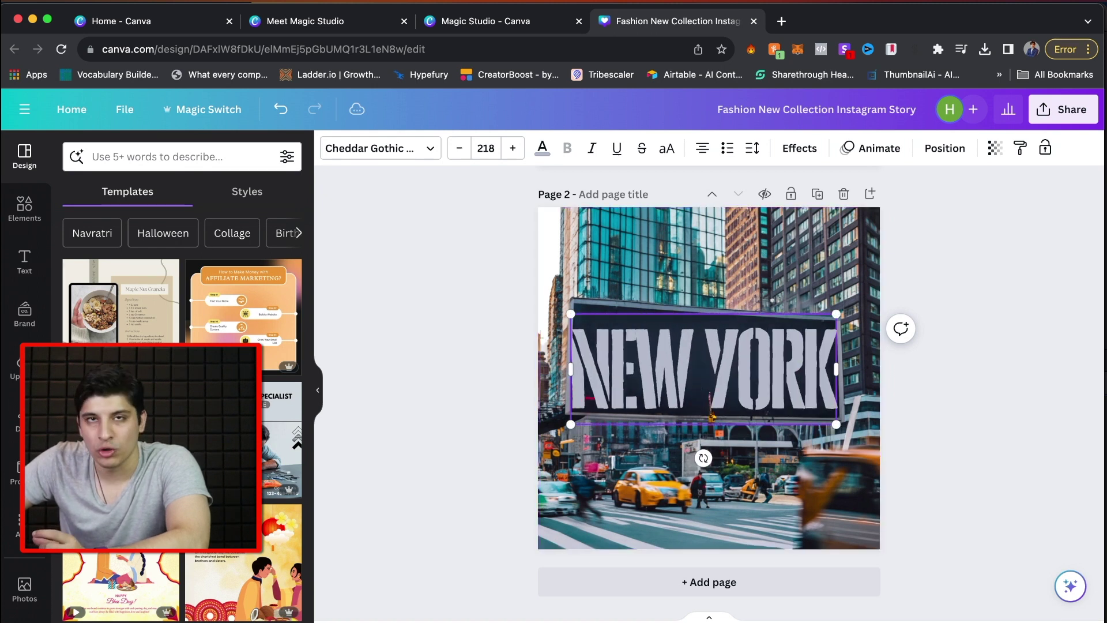
left_click_drag(836, 371, 840, 371)
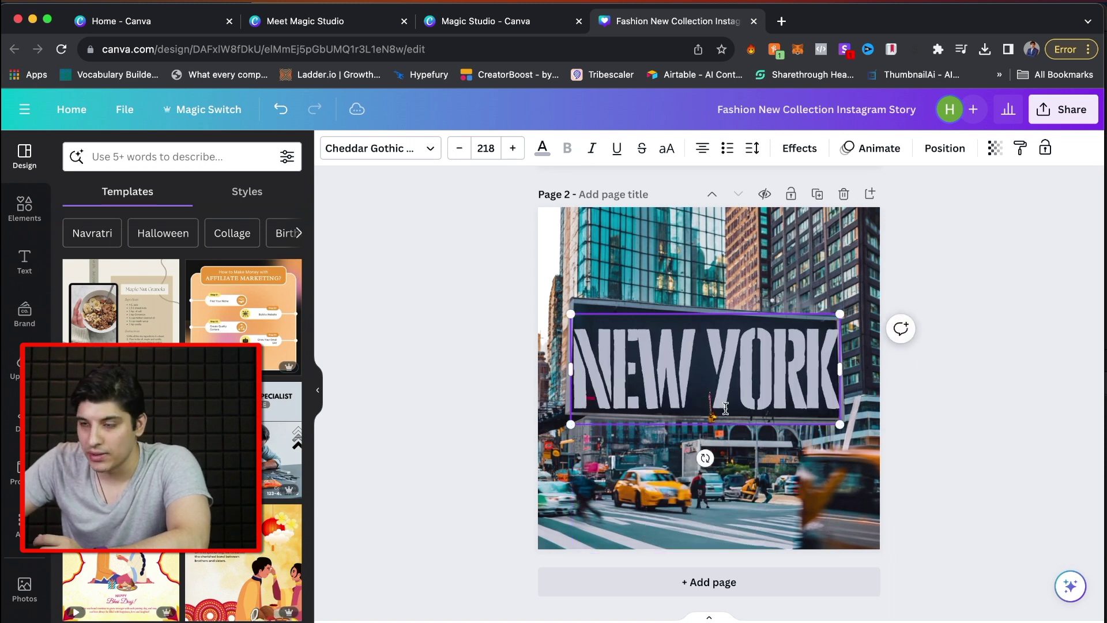
mouse_move(841, 427)
left_mouse_down()
mouse_move(848, 434)
mouse_move(829, 421)
left_mouse_up()
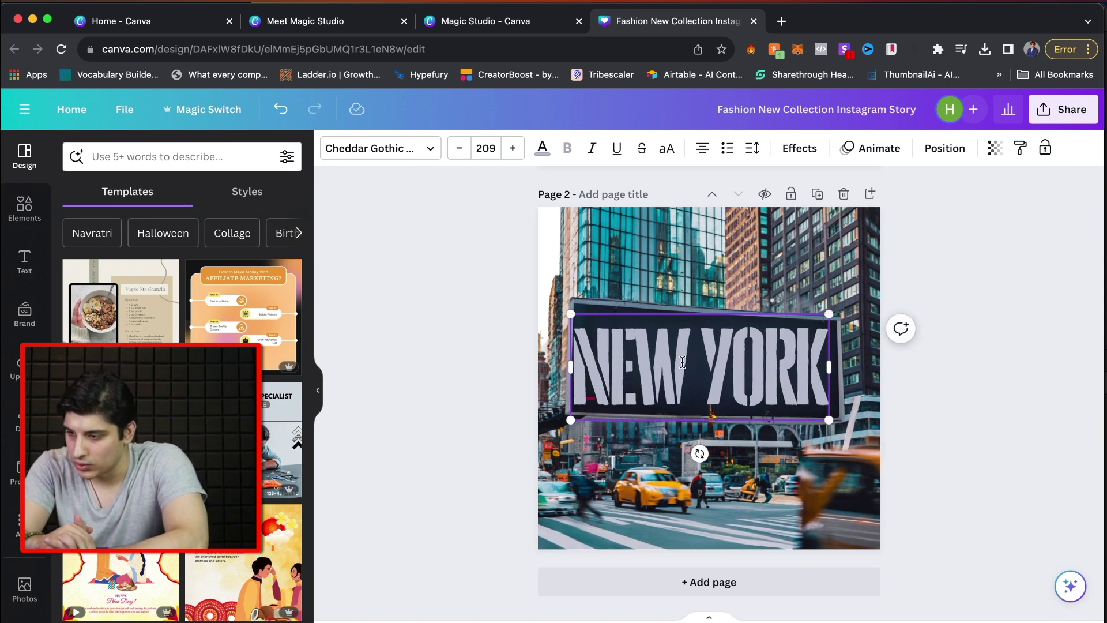
left_click(666, 310)
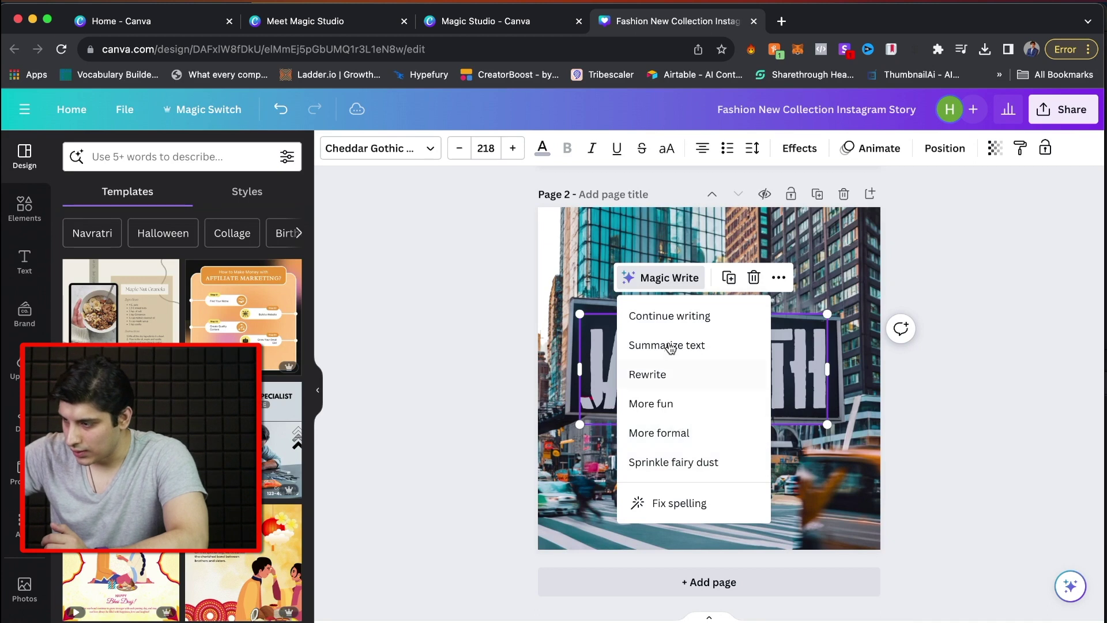
Step: Retype 'NEW YORK' on one line, resize it to 209, and centre it on the billboard
left_click(808, 372)
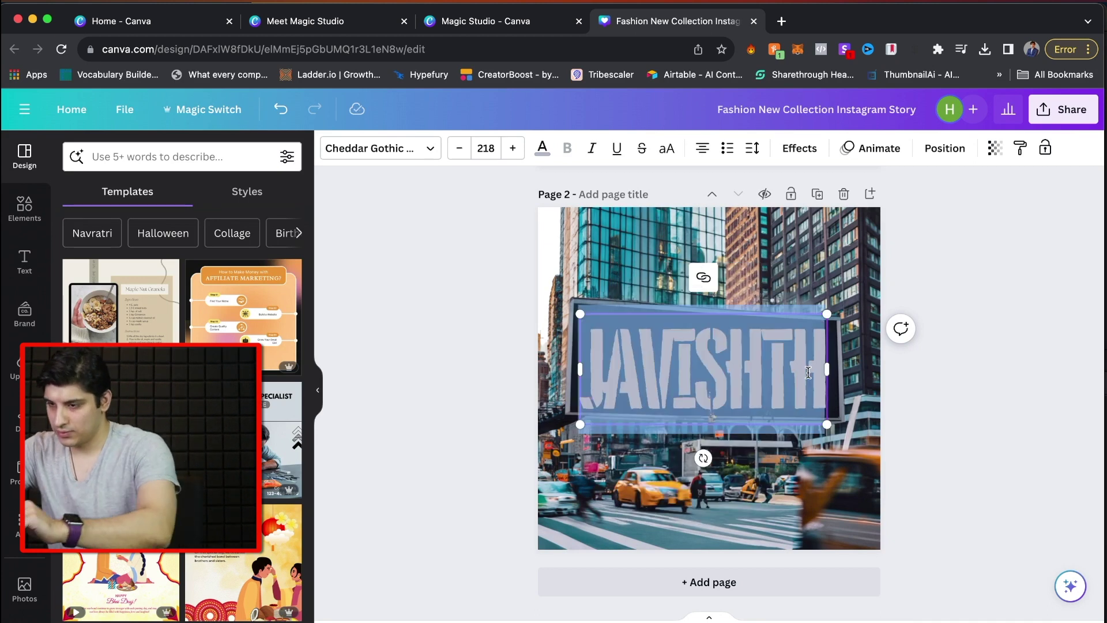
key("BackSpace")
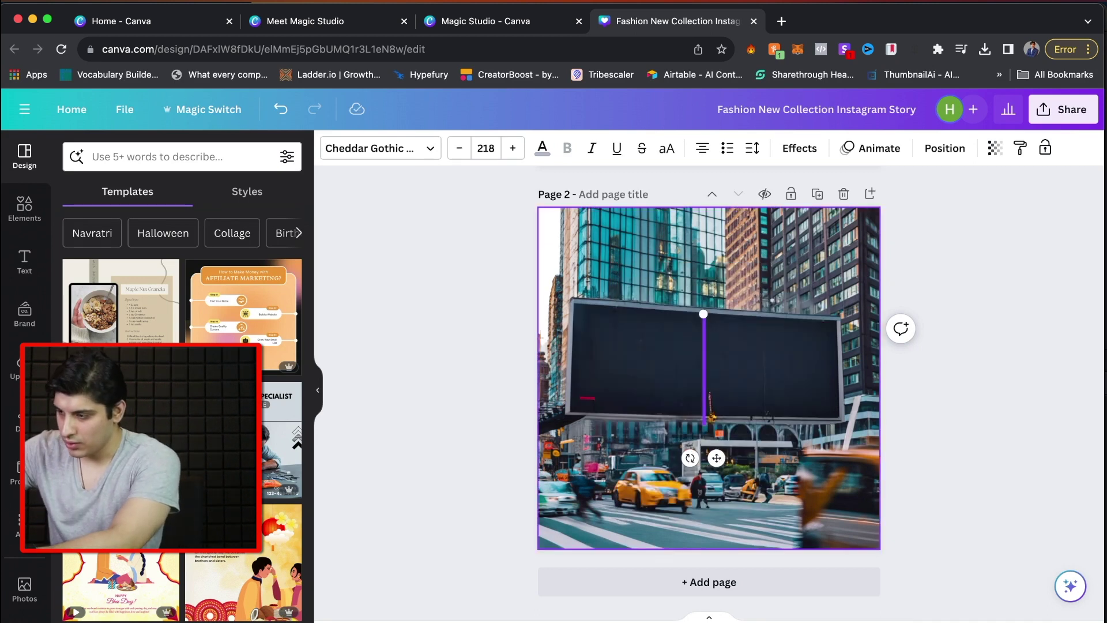
type("NEW YORK")
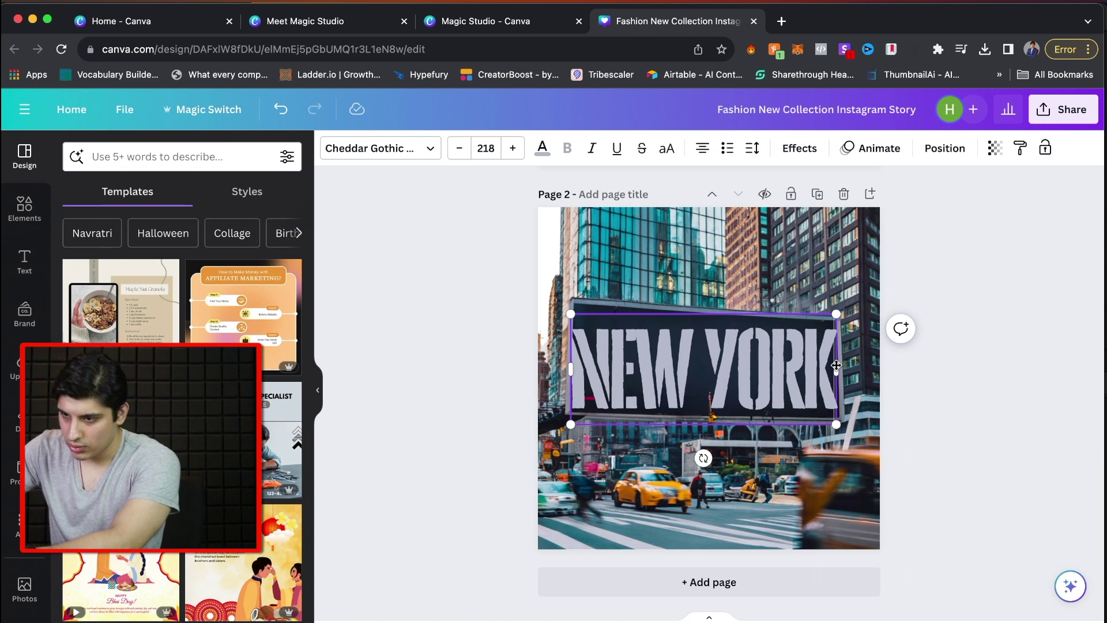
left_click_drag(836, 367, 840, 366)
left_click_drag(839, 426, 828, 420)
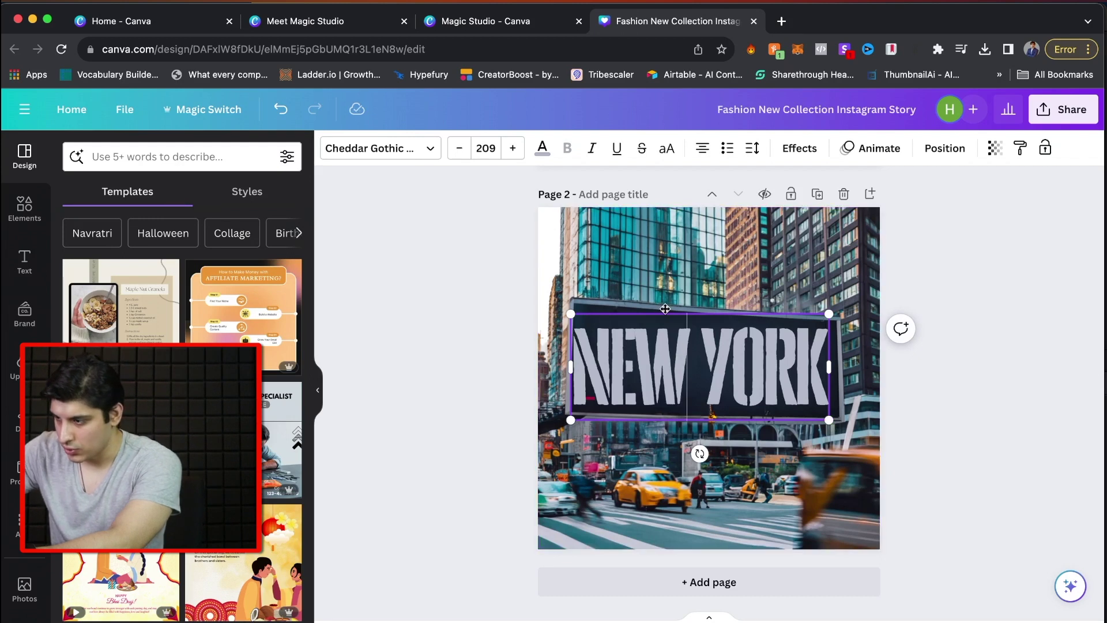
left_click_drag(672, 315, 681, 312)
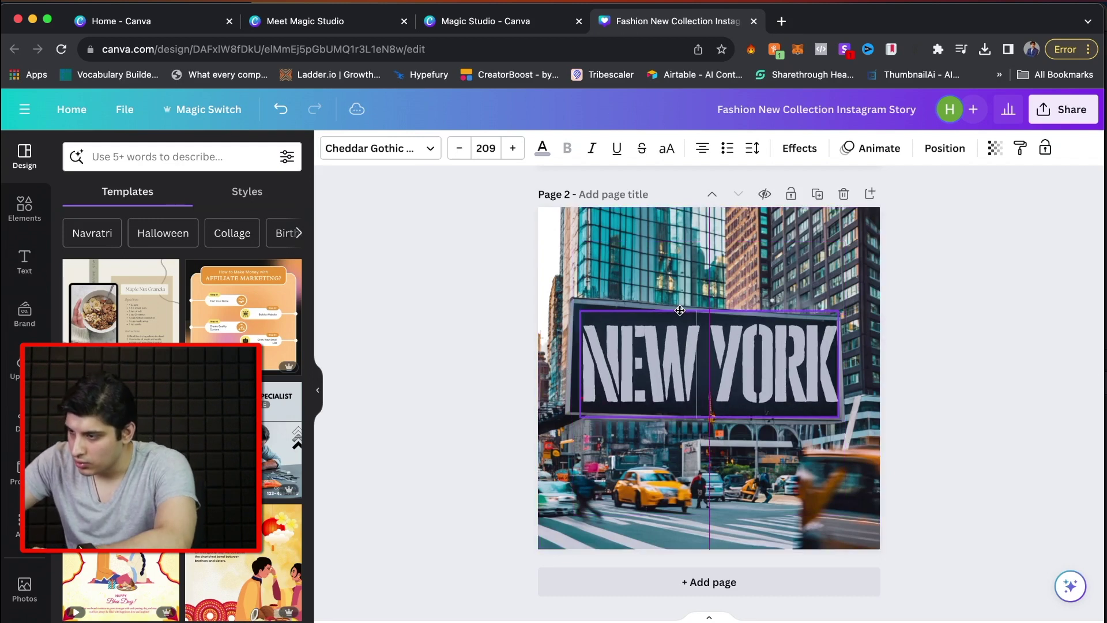